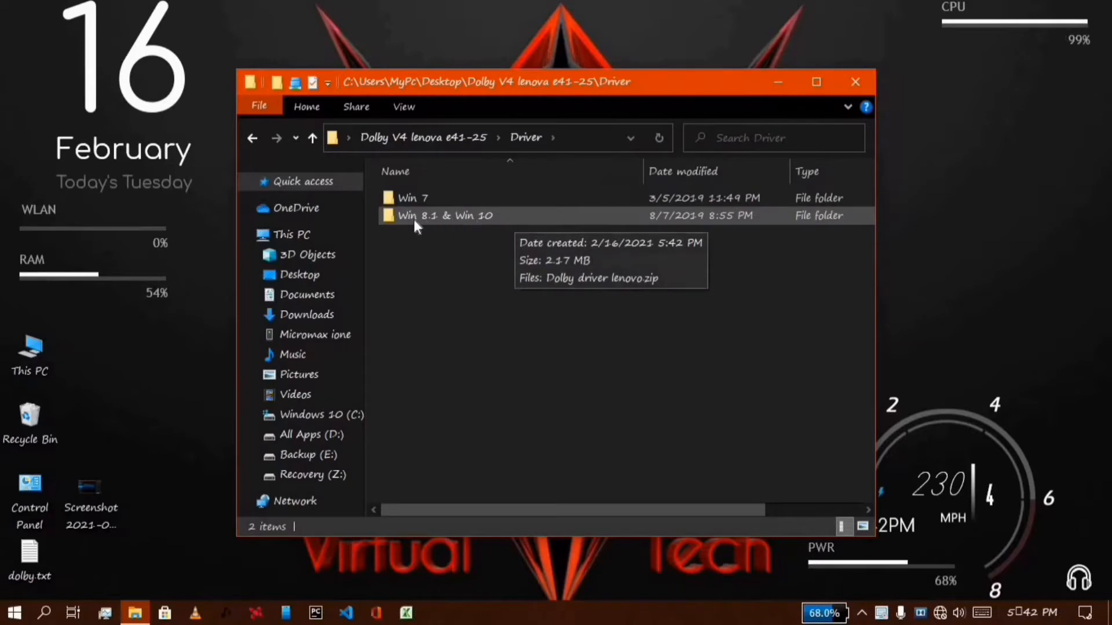
Step: Extract Dolby driver lenovo.zip directly into its Win 8.1 & Win 10 folder and close the folder window
{"action": "double_click", "coordinate": [537, 218]}
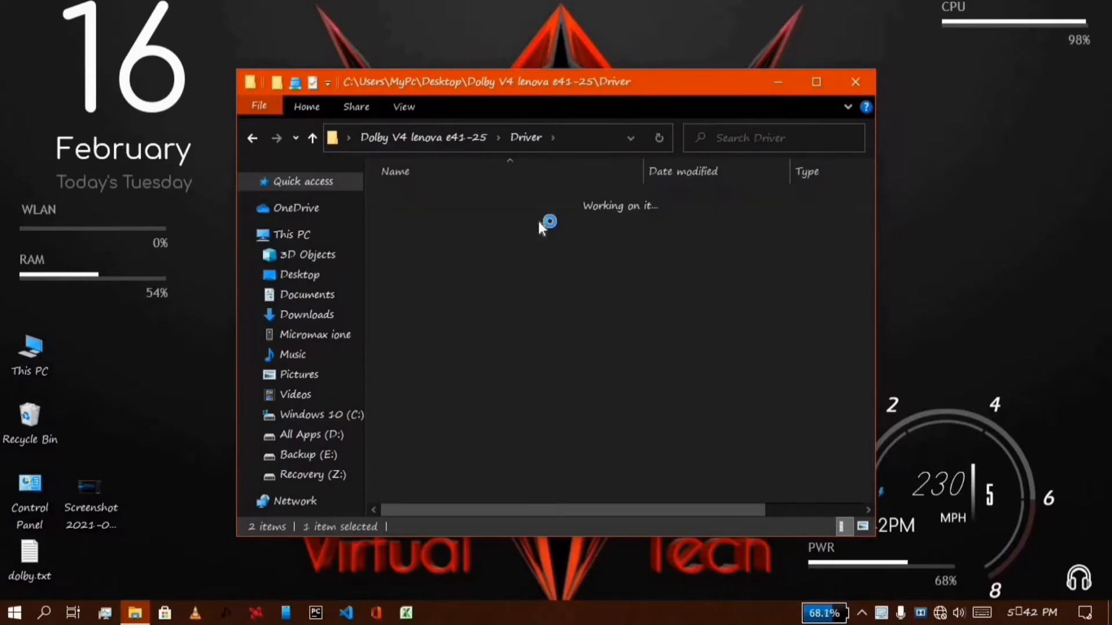
{"action": "left_click", "coordinate": [540, 207]}
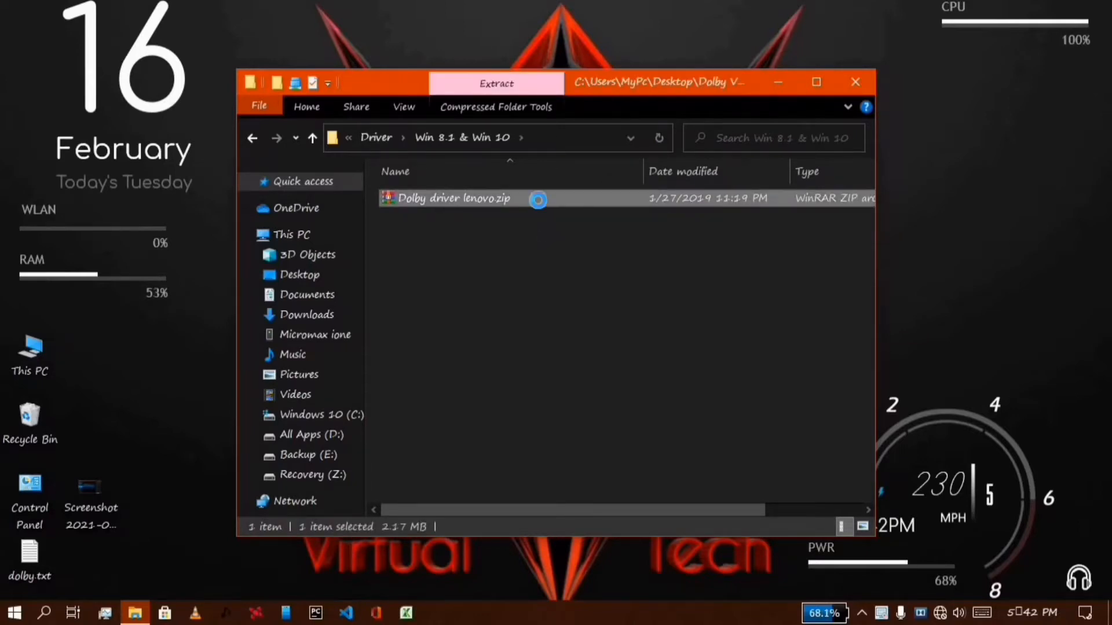
{"action": "right_click", "coordinate": [538, 199]}
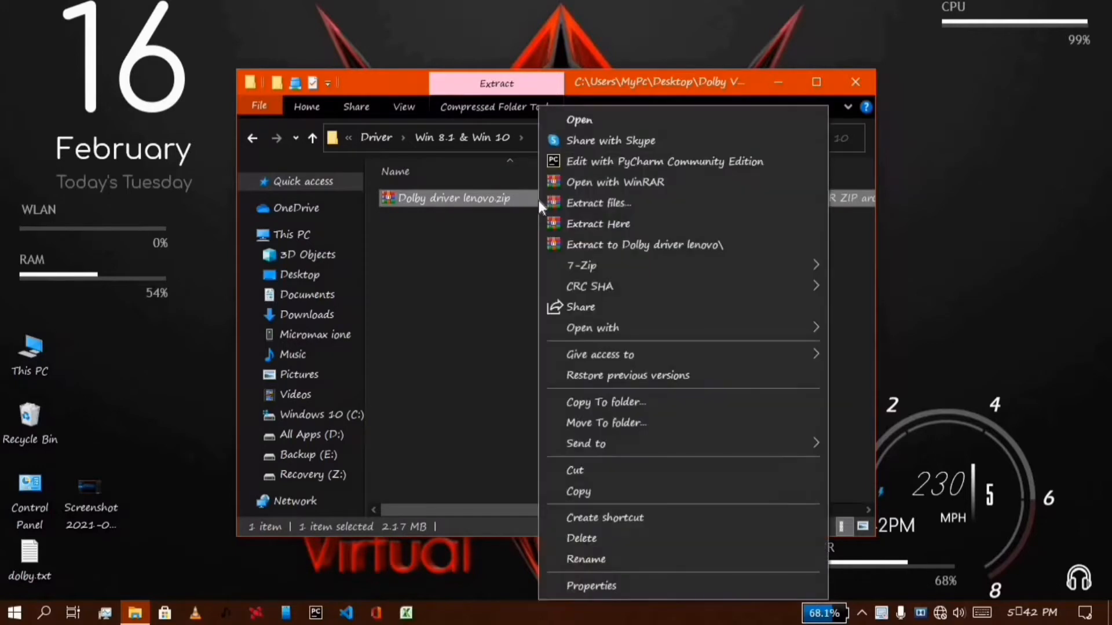
{"action": "left_click", "coordinate": [601, 222]}
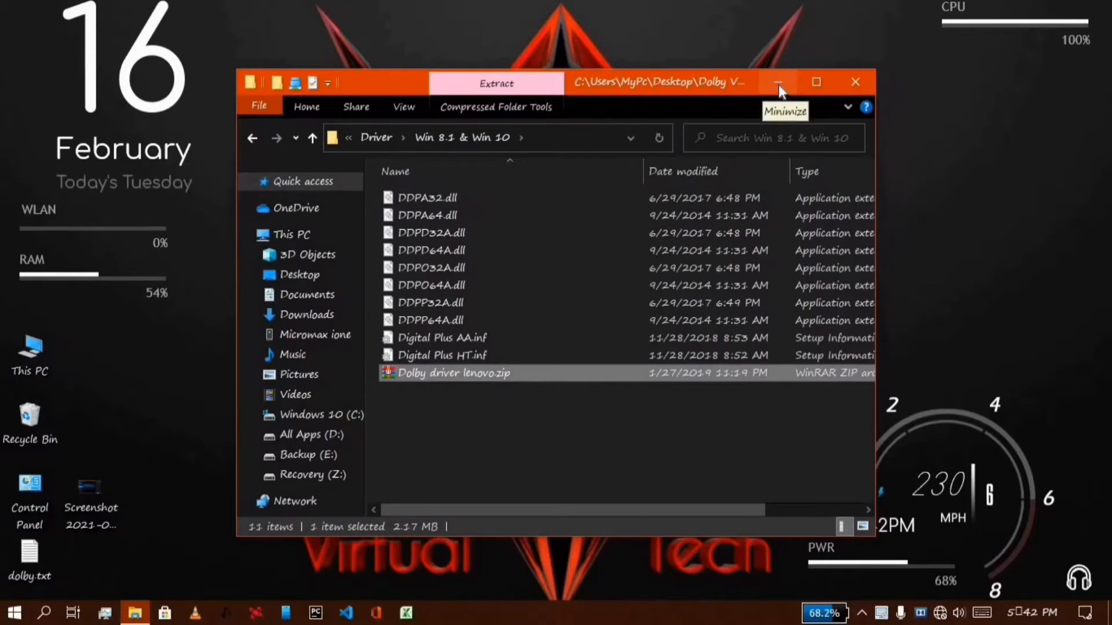
{"action": "left_click", "coordinate": [862, 78]}
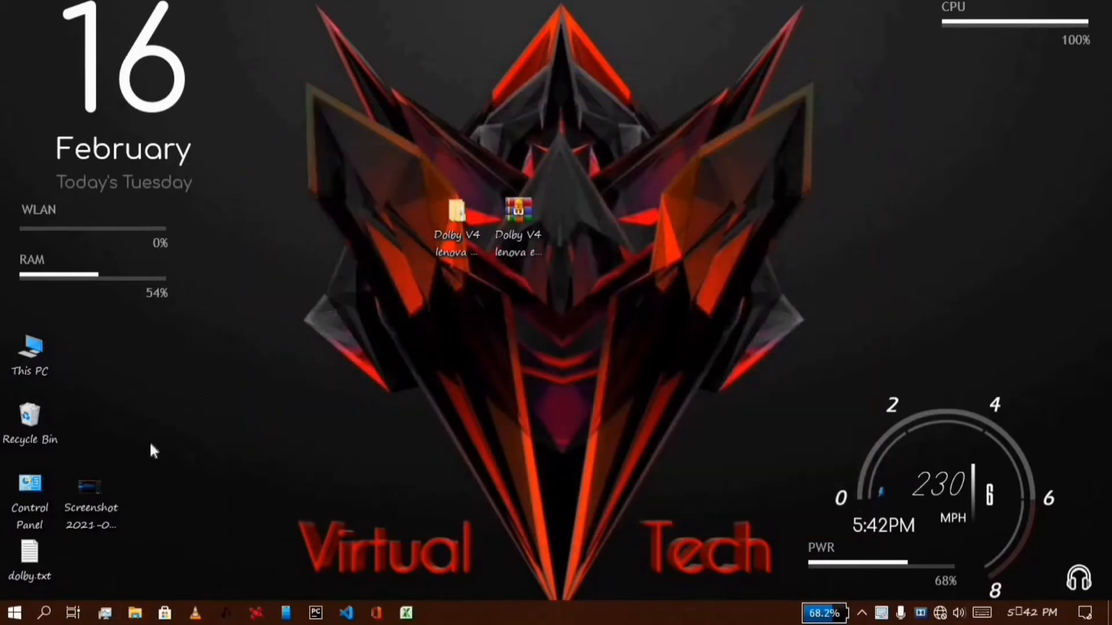
Step: Open Device Manager and expand the Sound, video and game controllers category
{"action": "right_click", "coordinate": [19, 618]}
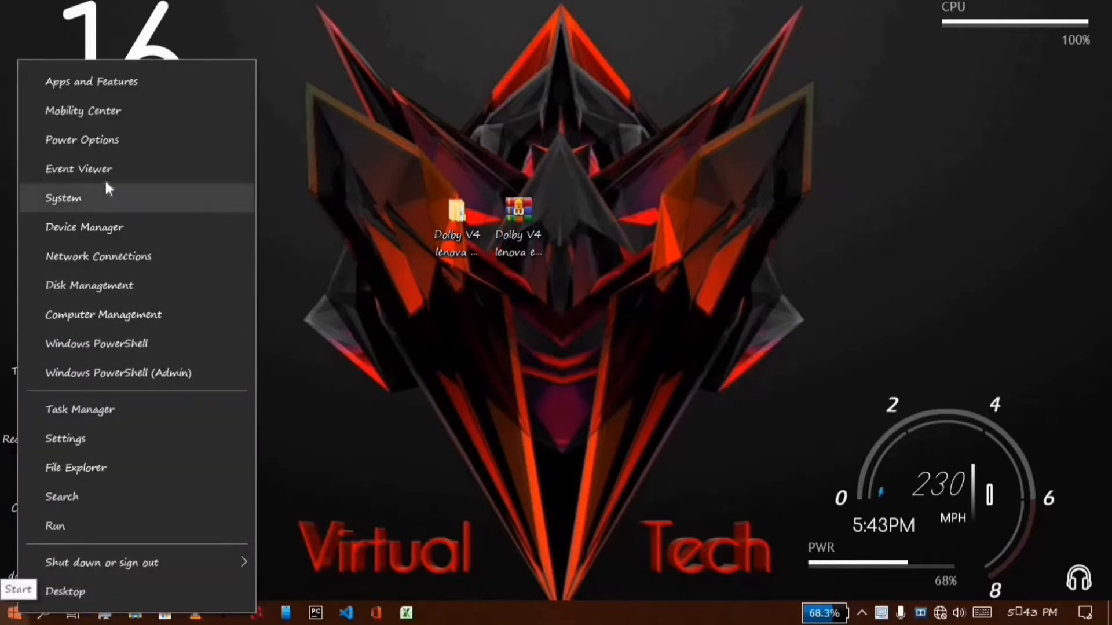
{"action": "left_click", "coordinate": [118, 234]}
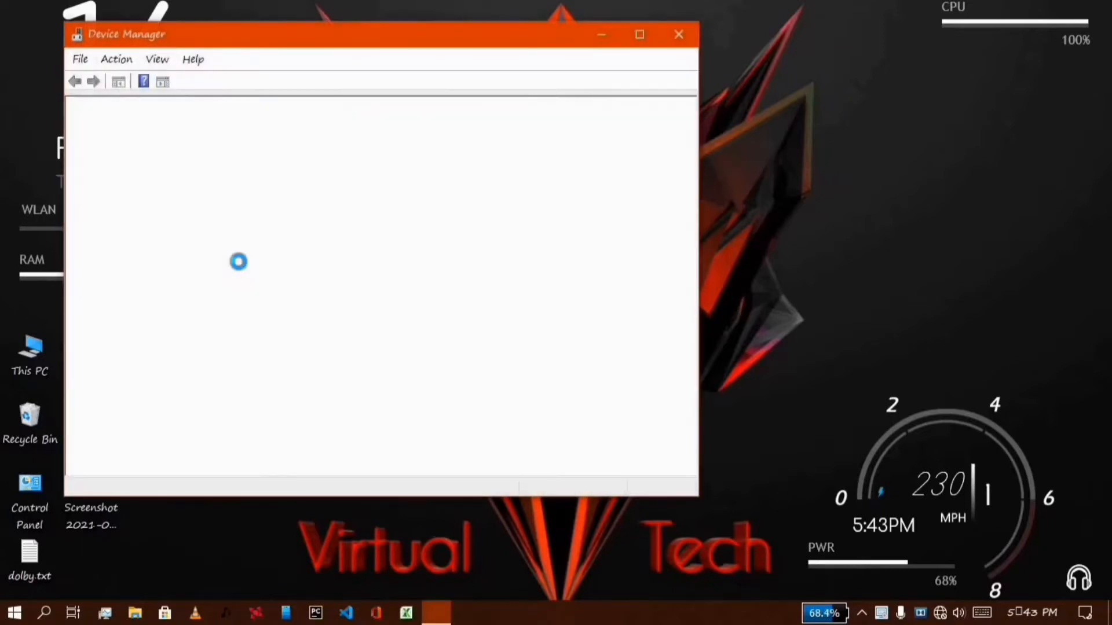
{"action": "left_click_drag", "start_coordinate": [393, 31], "coordinate": [579, 26]}
{"action": "scroll", "coordinate": [405, 232], "scroll_direction": "down", "scroll_amount": 3}
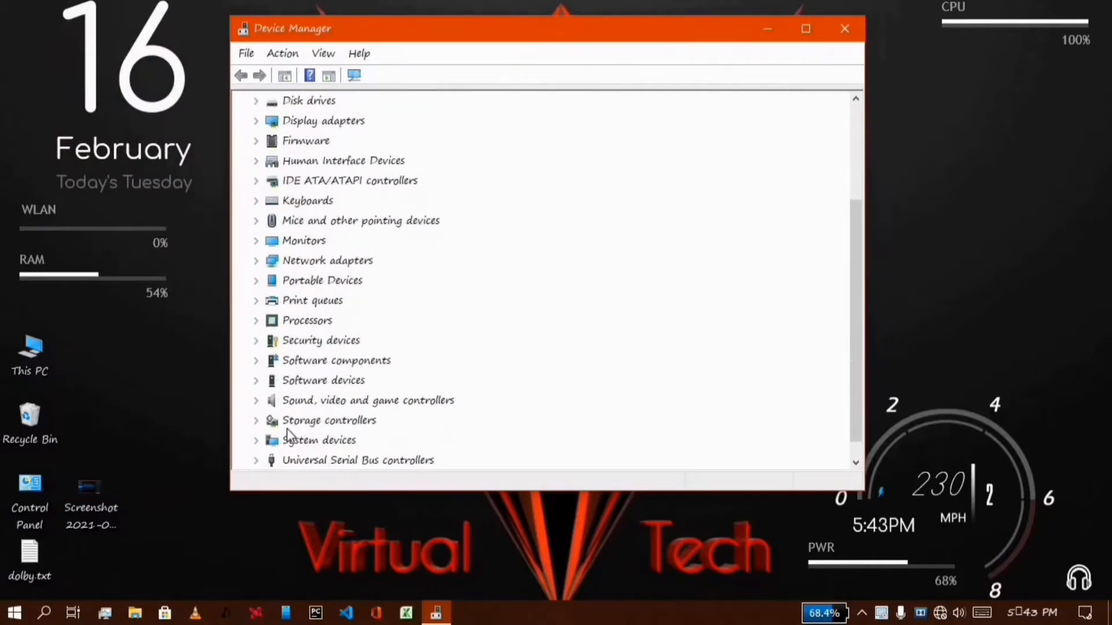
{"action": "left_click", "coordinate": [255, 401]}
Step: Start a manual driver update for the AMD High Definition Audio Device, picking from the available drivers on the computer
{"action": "right_click", "coordinate": [337, 424]}
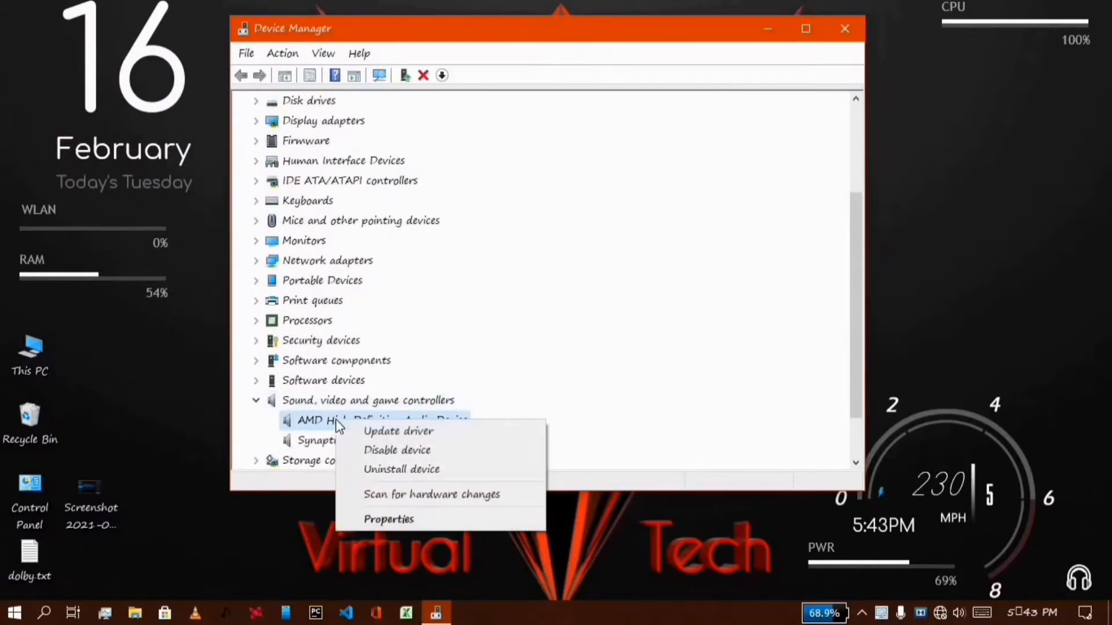
{"action": "left_click", "coordinate": [374, 429]}
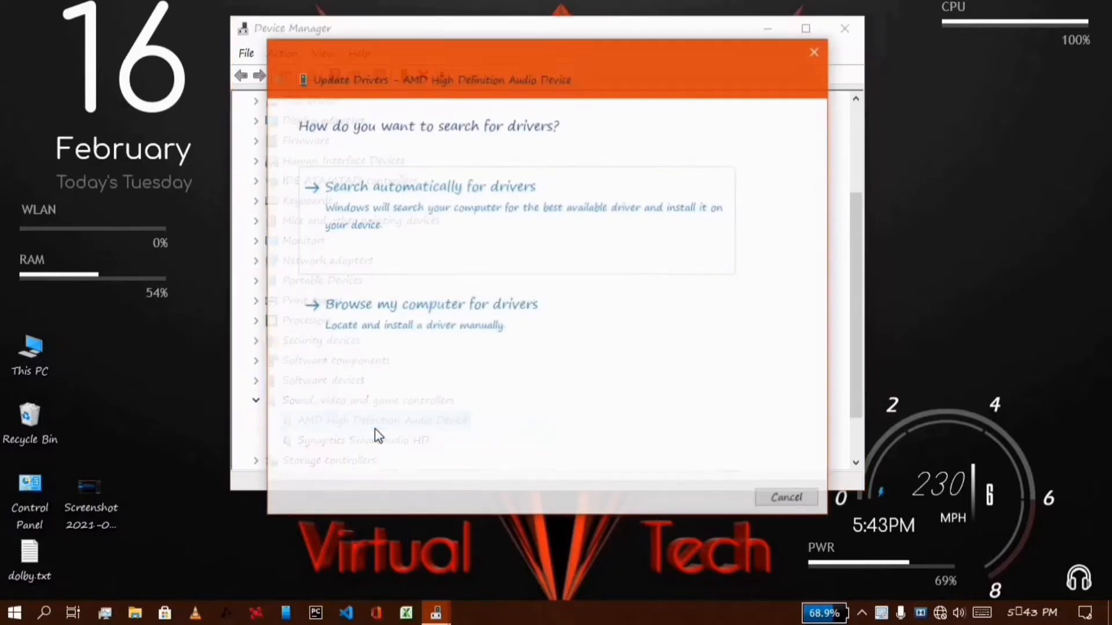
{"action": "left_click", "coordinate": [403, 329]}
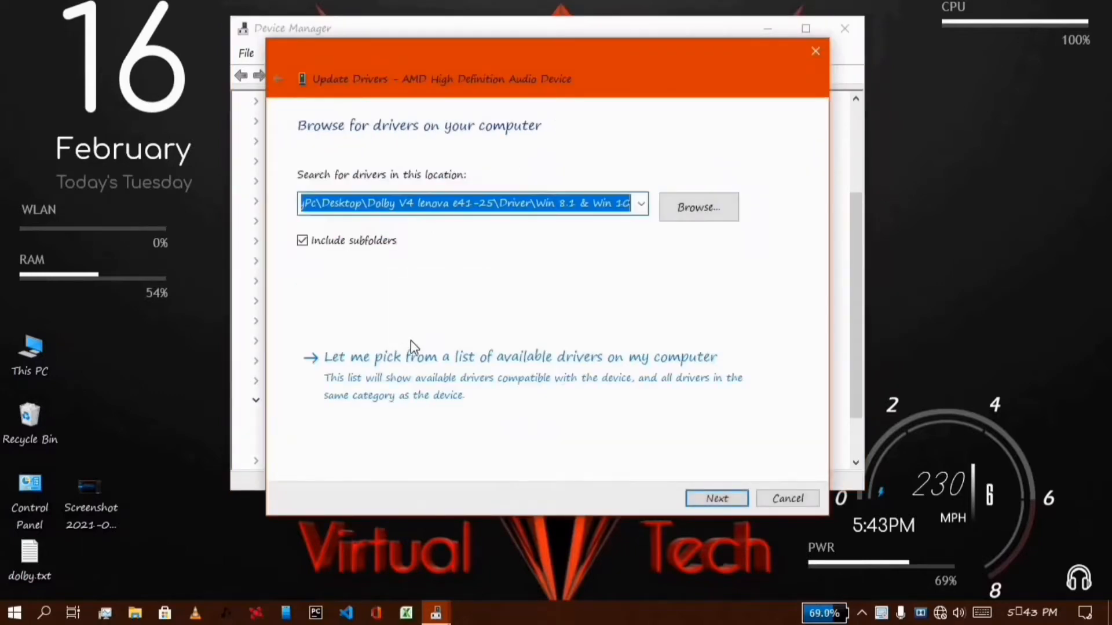
{"action": "left_click", "coordinate": [464, 378]}
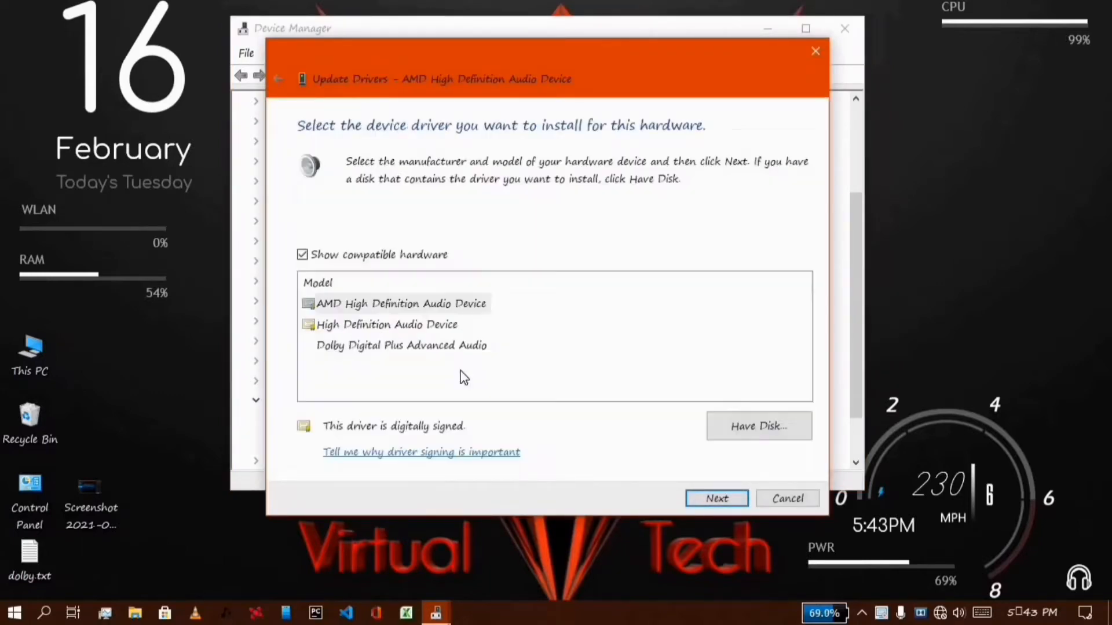
Step: Load Digital Plus AA.inf as the disk driver from Desktop\Dolby V4 lenova e41-25\Driver\Win 8.1 & Win 10
{"action": "left_click", "coordinate": [742, 426]}
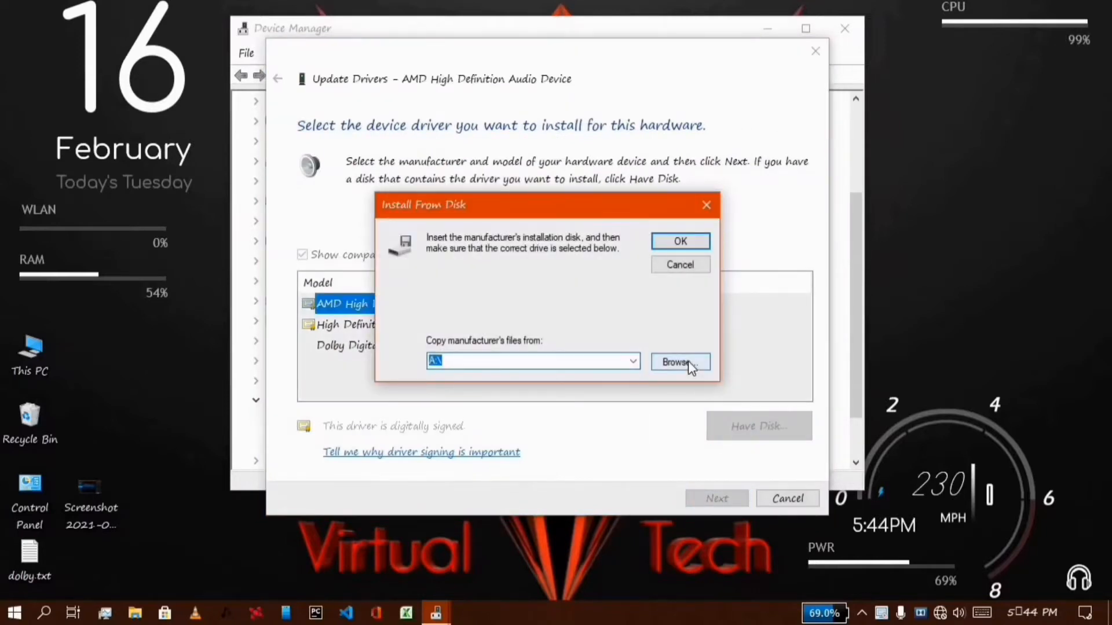
{"action": "left_click", "coordinate": [688, 360]}
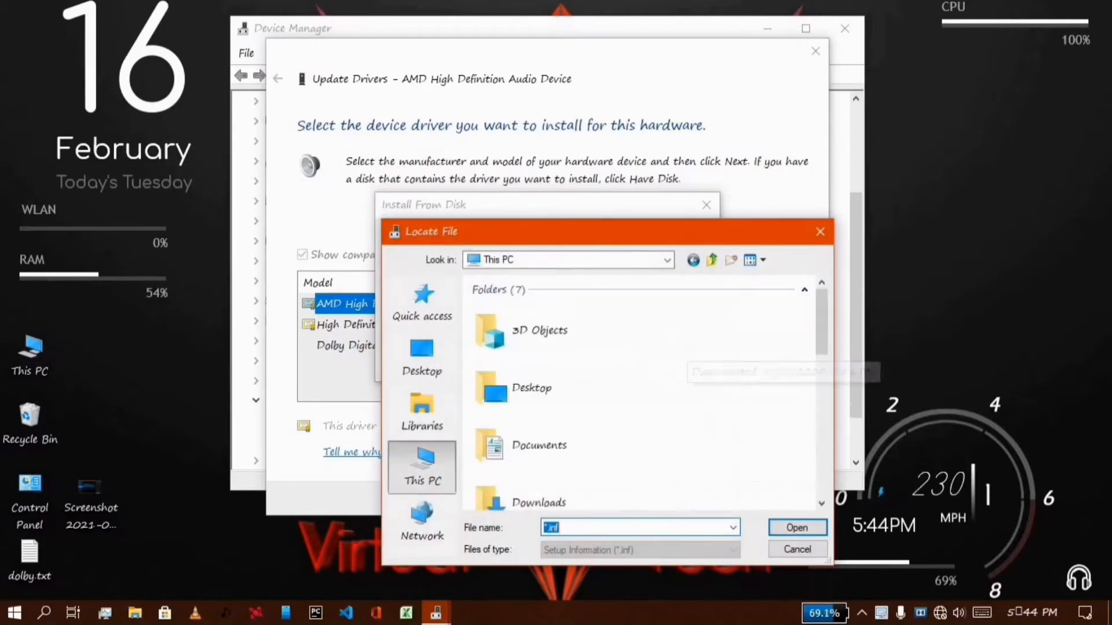
{"action": "left_click", "coordinate": [413, 358]}
{"action": "scroll", "coordinate": [562, 363], "scroll_direction": "down", "scroll_amount": 2}
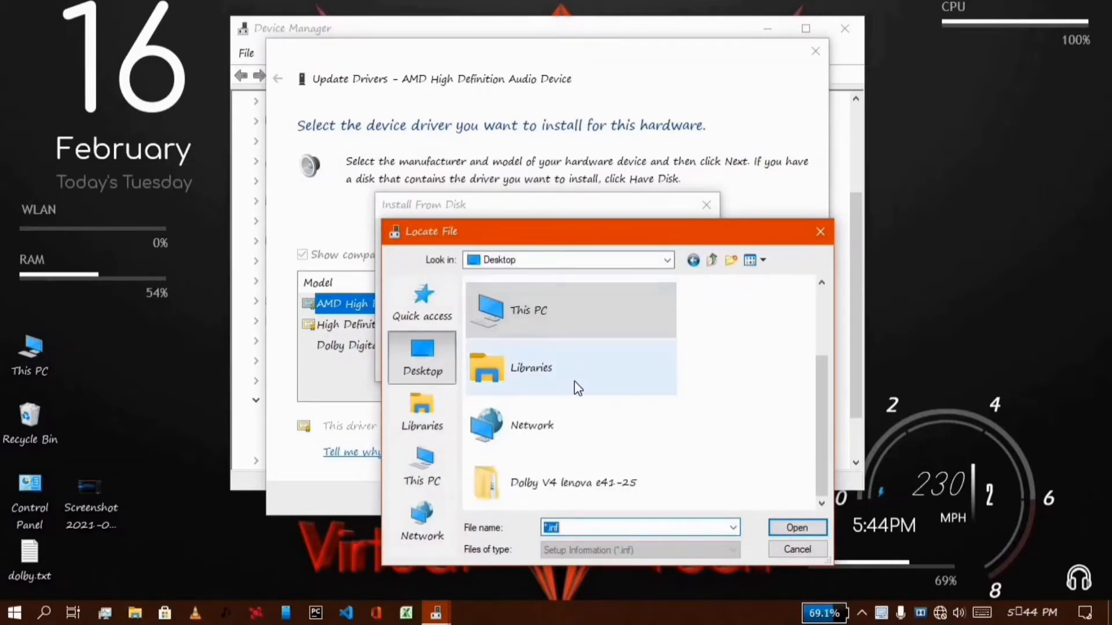
{"action": "left_click", "coordinate": [596, 496]}
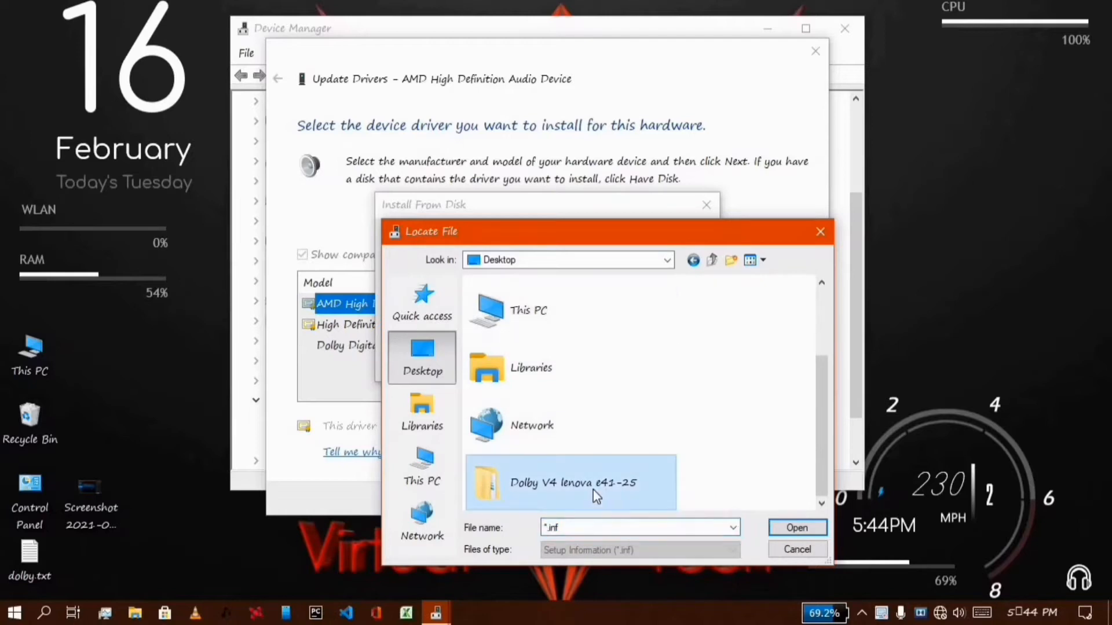
{"action": "double_click", "coordinate": [593, 490]}
{"action": "left_click", "coordinate": [653, 468]}
{"action": "double_click", "coordinate": [656, 479]}
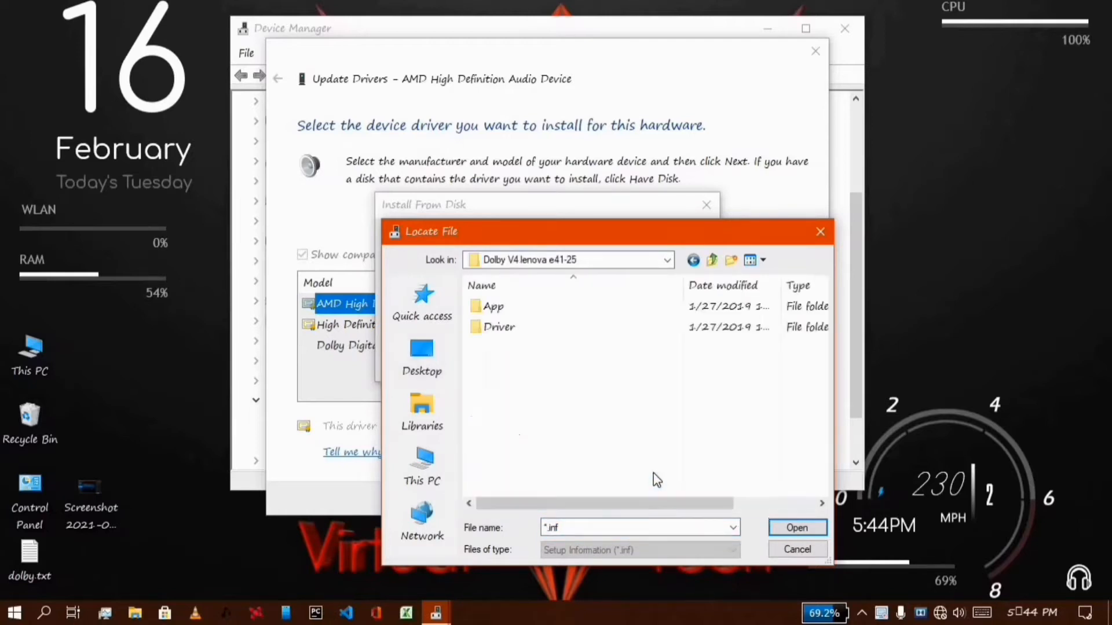
{"action": "double_click", "coordinate": [579, 330]}
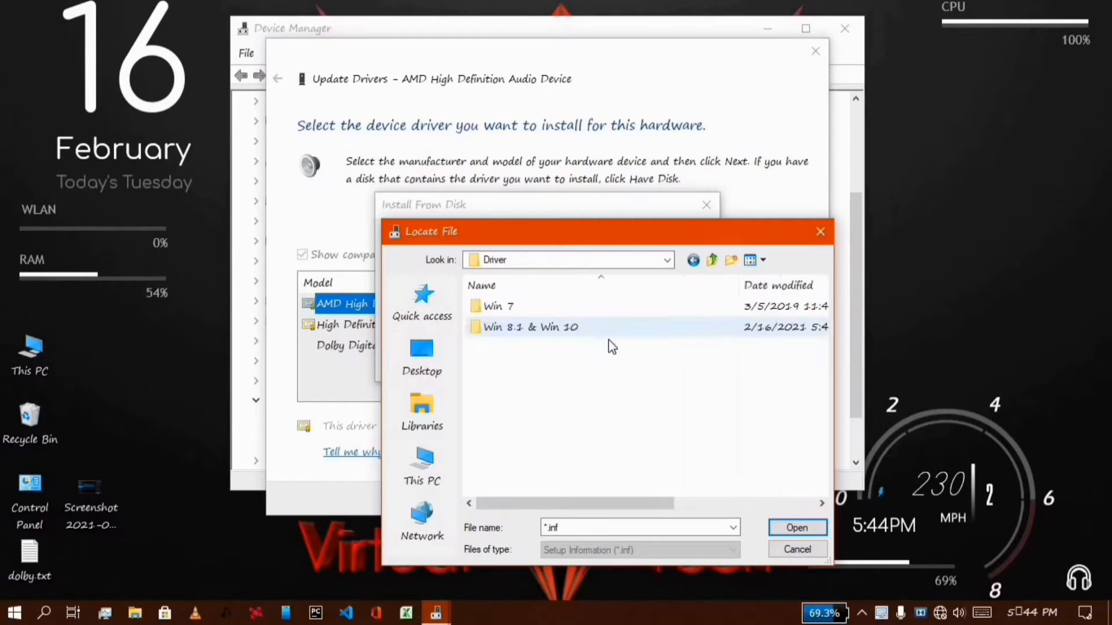
{"action": "double_click", "coordinate": [641, 330]}
{"action": "left_click", "coordinate": [654, 311]}
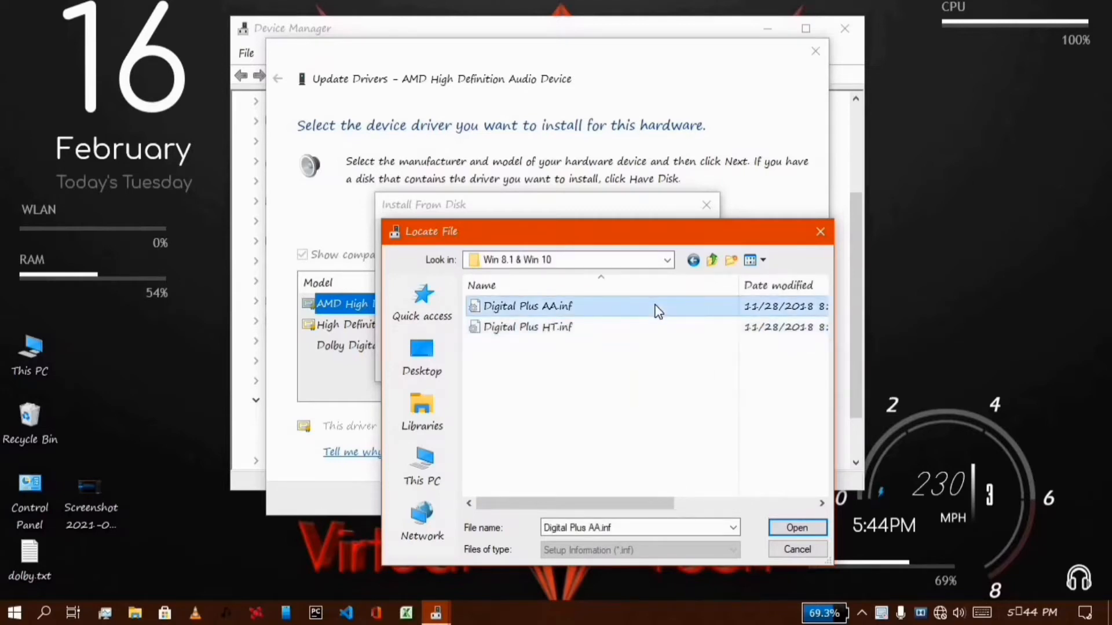
{"action": "left_click", "coordinate": [793, 528]}
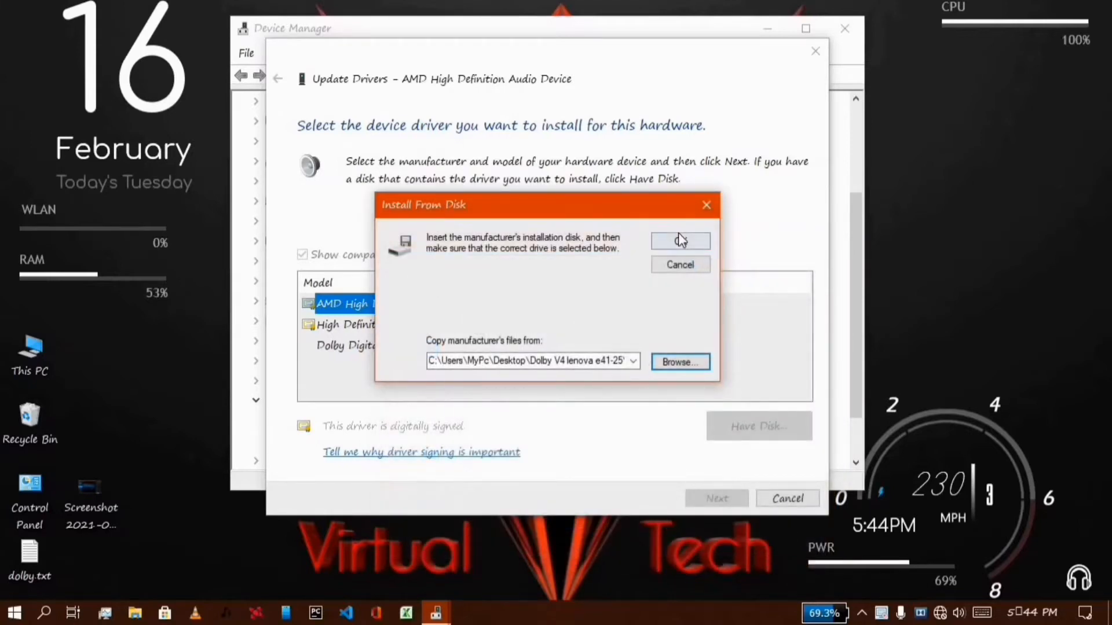
{"action": "left_click", "coordinate": [679, 239]}
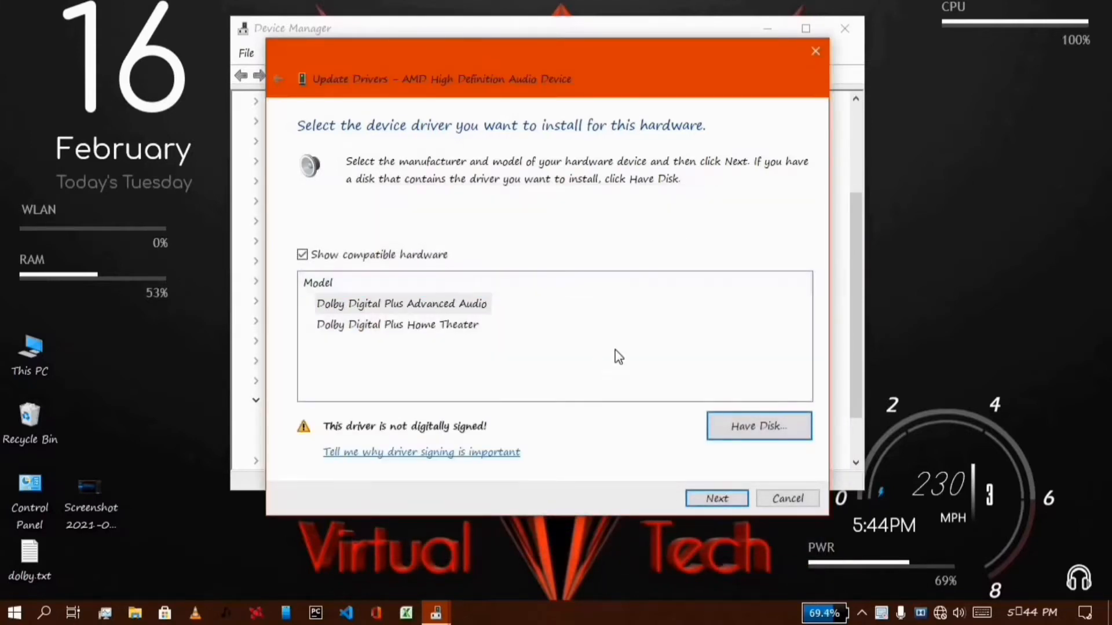
Step: Install the Dolby Digital Plus Advanced Audio driver despite the compatibility warning, and close Device Manager
{"action": "left_click", "coordinate": [460, 304]}
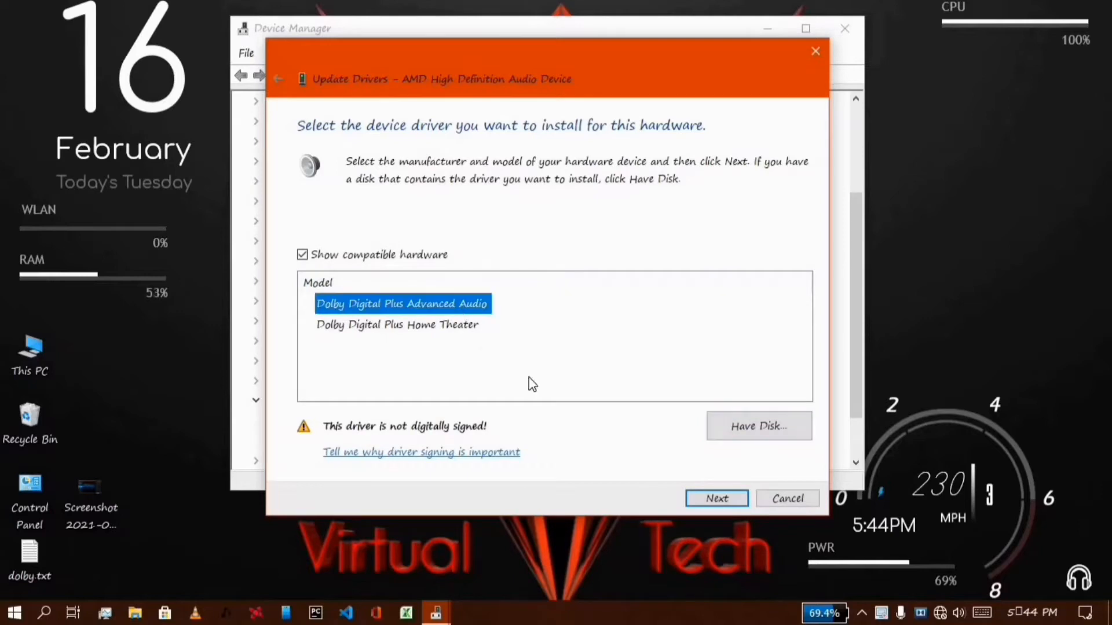
{"action": "left_click", "coordinate": [716, 498]}
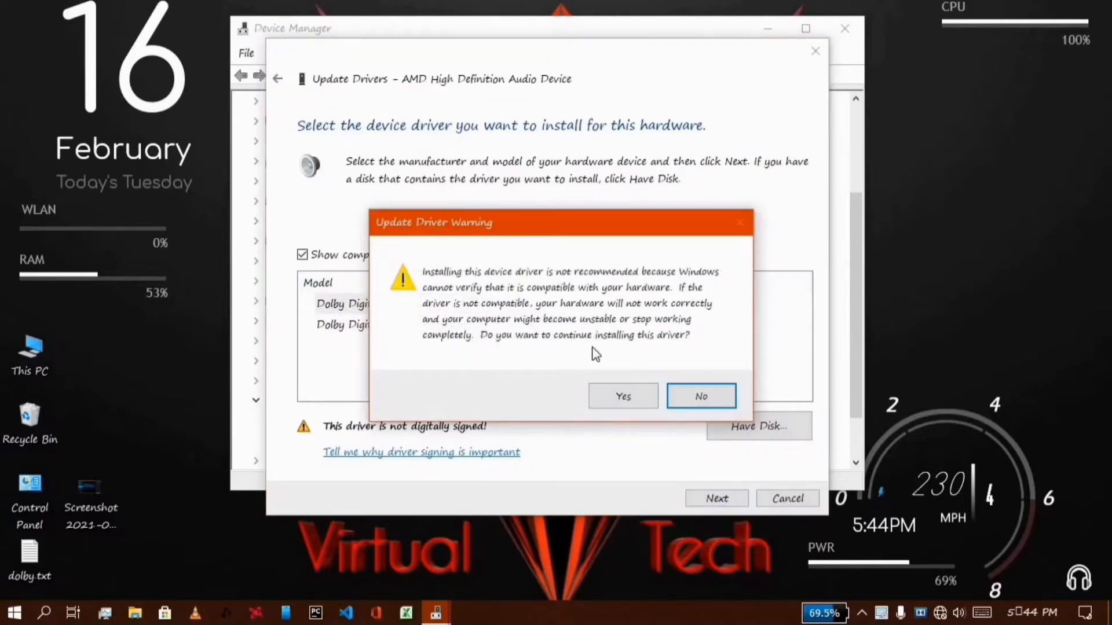
{"action": "left_click", "coordinate": [614, 403]}
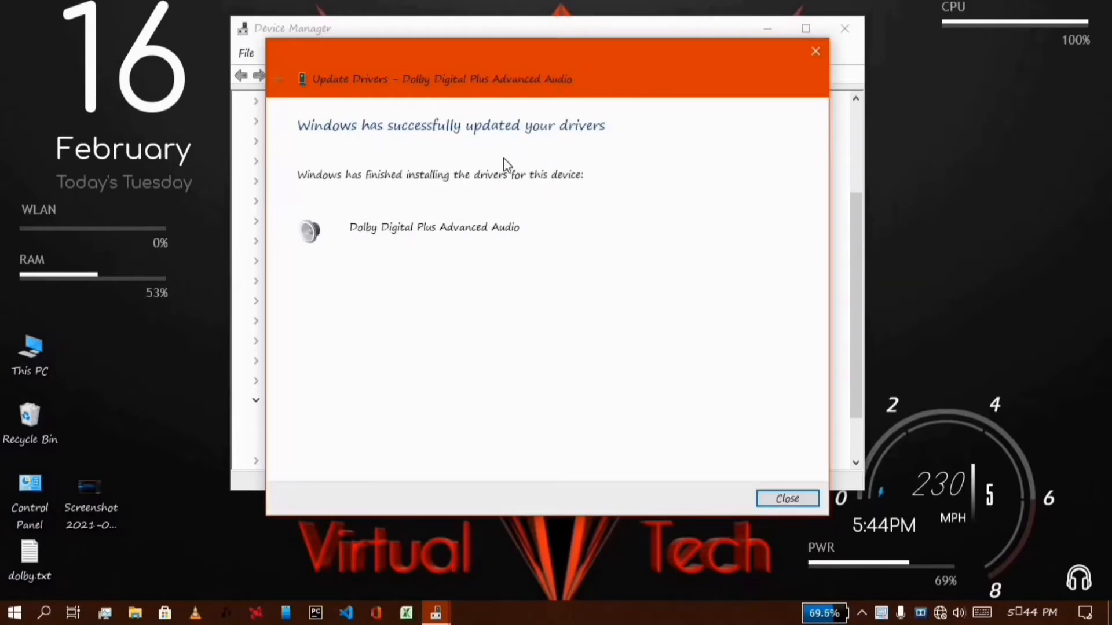
{"action": "left_click", "coordinate": [792, 497]}
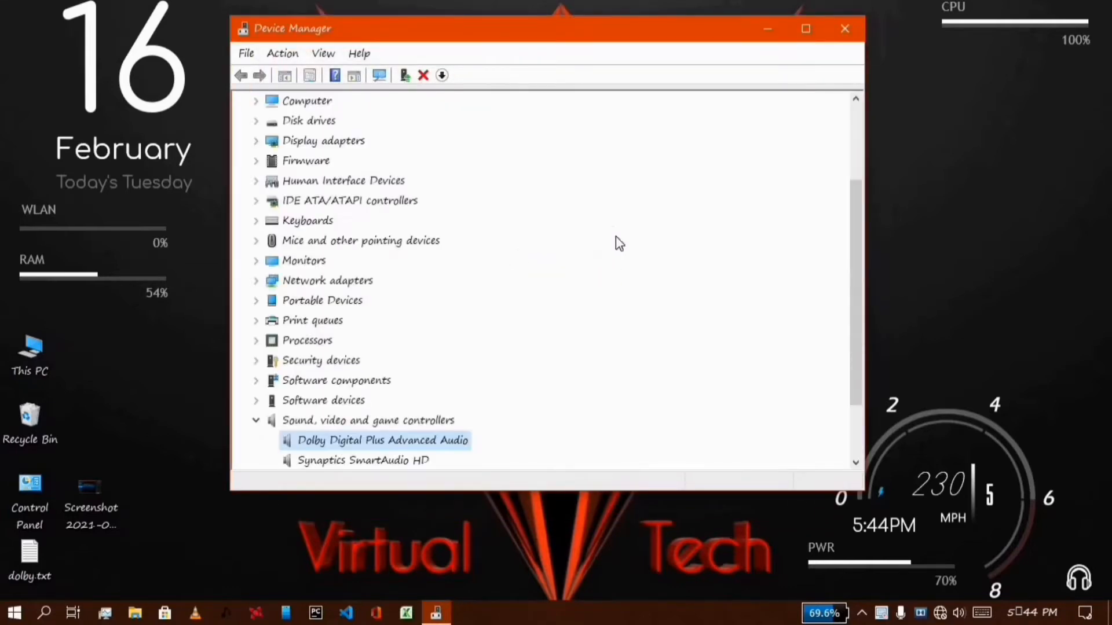
{"action": "scroll", "coordinate": [405, 313], "scroll_direction": "down", "scroll_amount": 2}
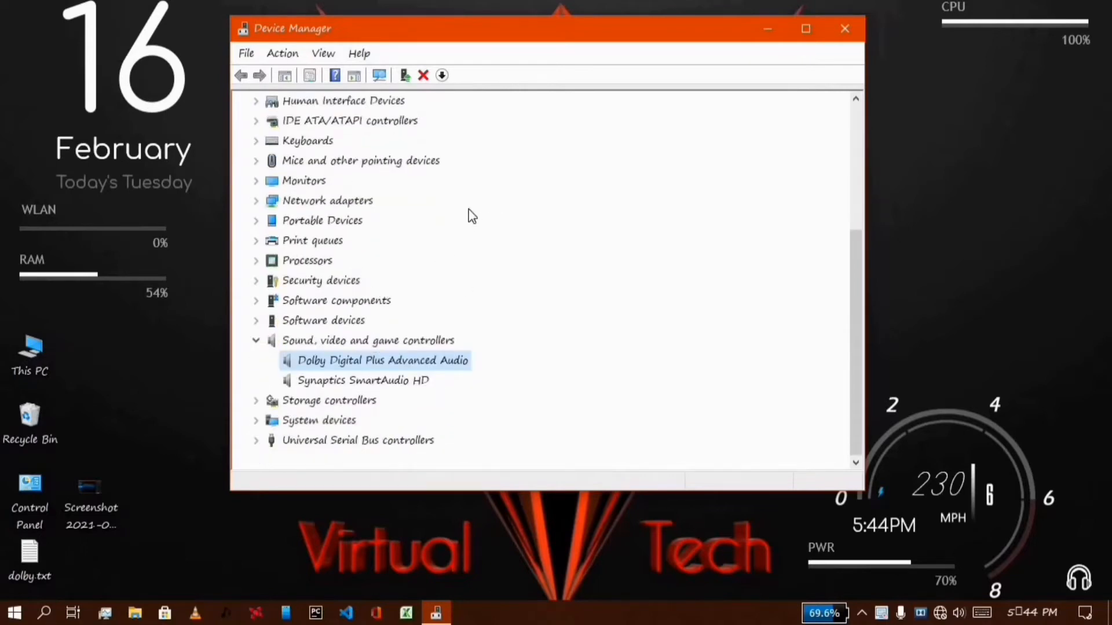
{"action": "left_click", "coordinate": [845, 29]}
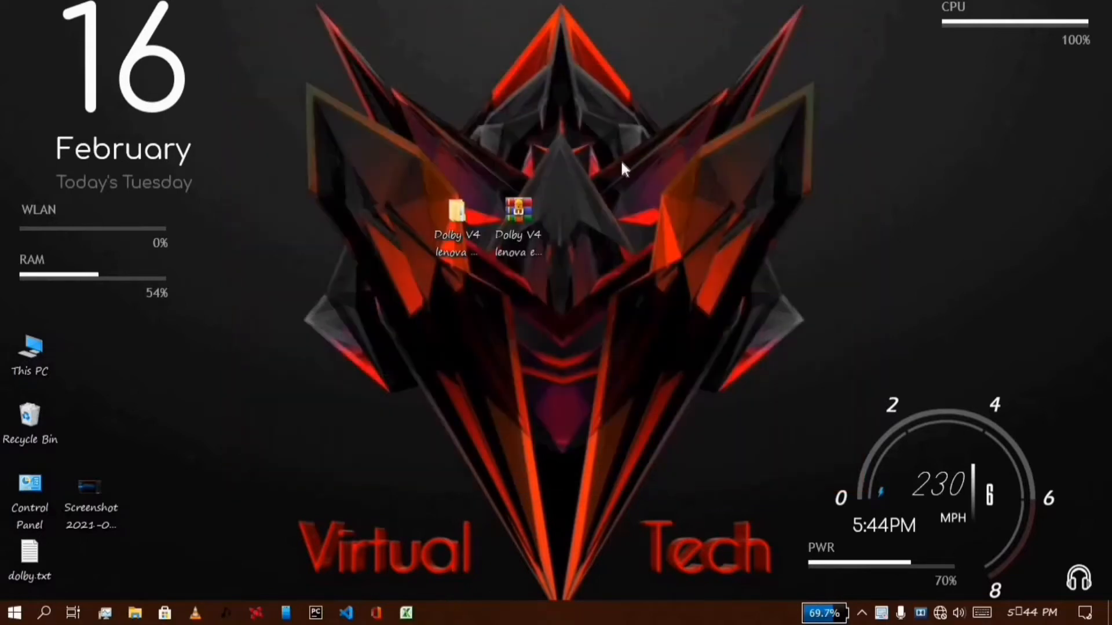
Step: Open the App\DDP Advanced Audio folder inside the desktop folder Dolby V4 lenova e41-25
{"action": "double_click", "coordinate": [444, 235]}
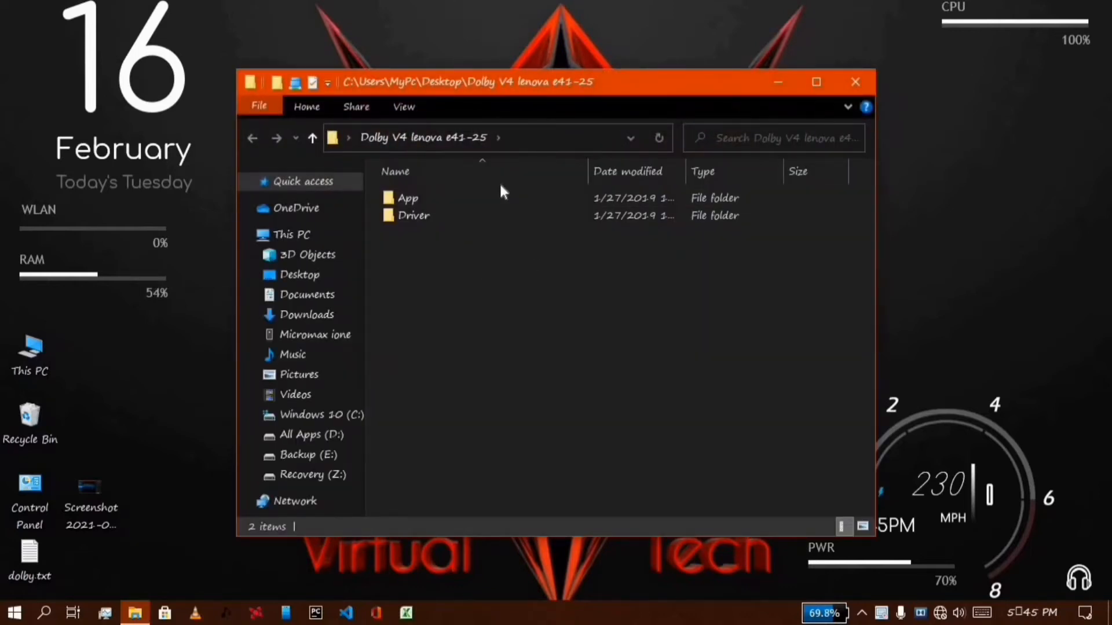
{"action": "double_click", "coordinate": [506, 197]}
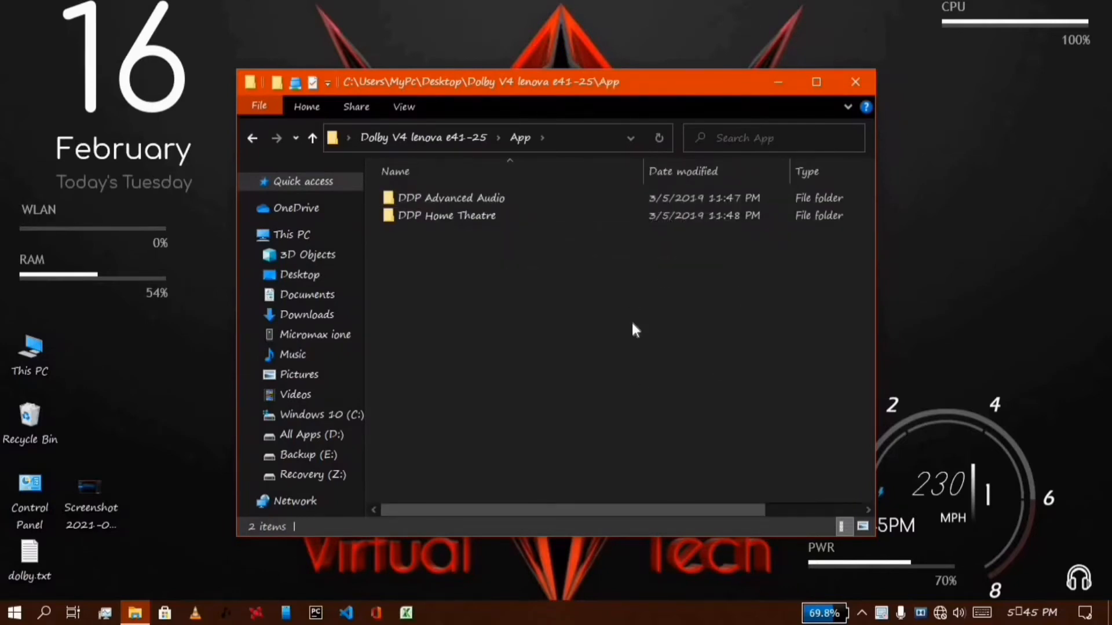
{"action": "mouse_move", "coordinate": [536, 198]}
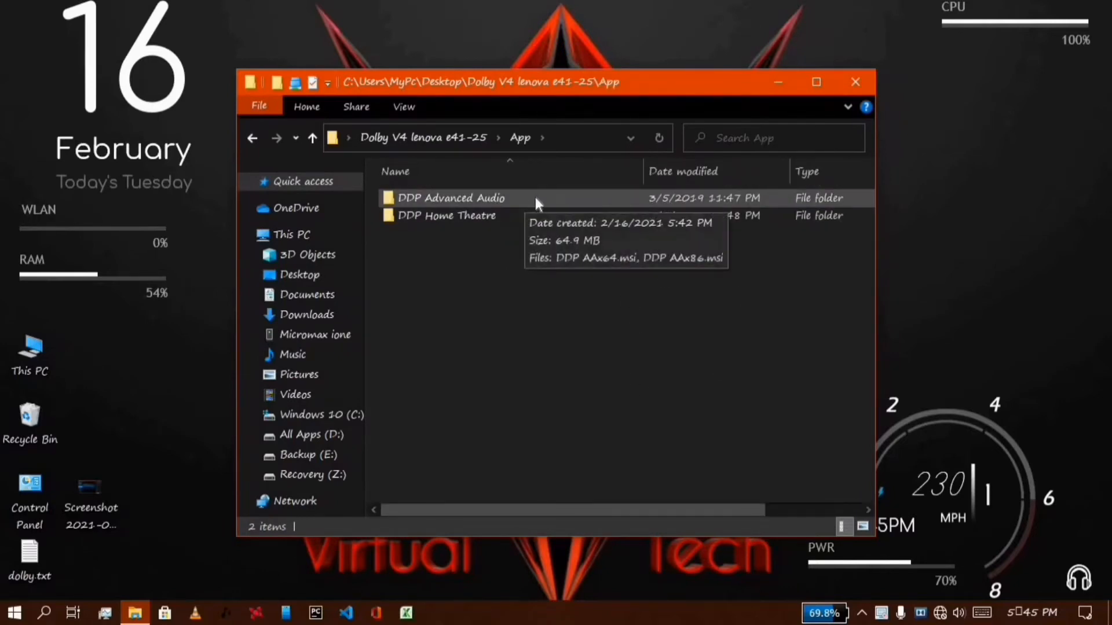
{"action": "double_click", "coordinate": [599, 199]}
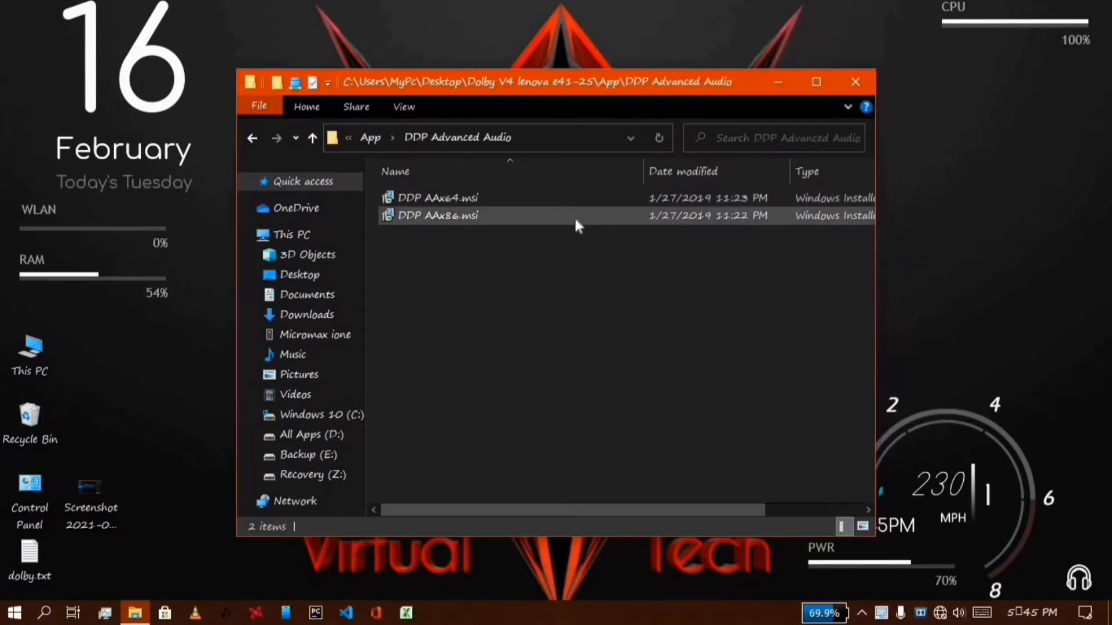
{"action": "mouse_move", "coordinate": [533, 195]}
{"action": "left_click", "coordinate": [461, 224]}
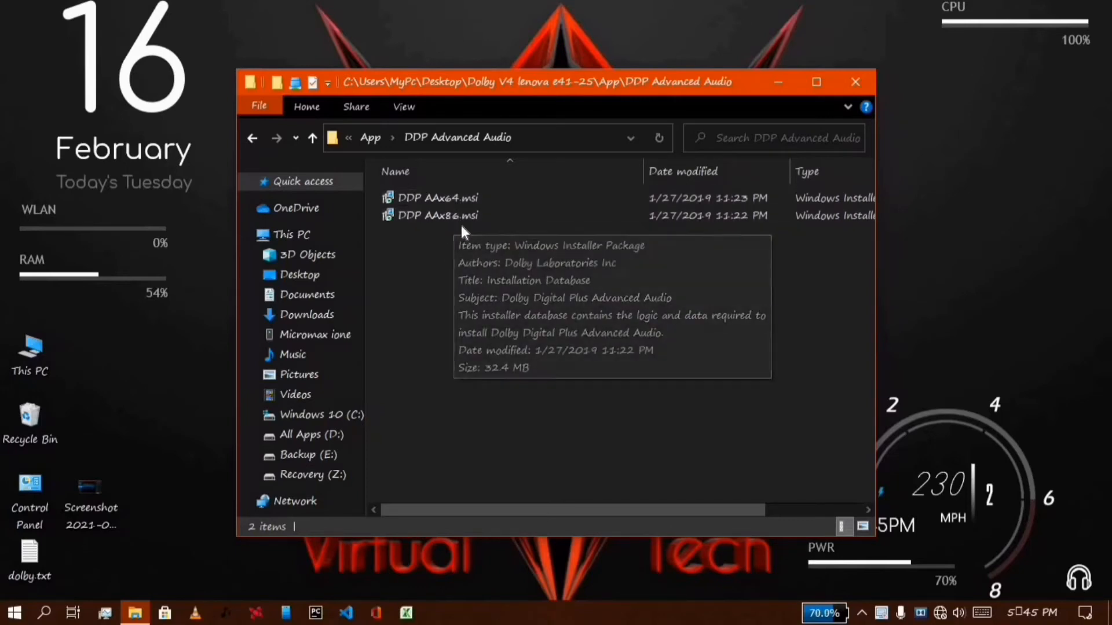
Step: Install Dolby Digital Plus Advanced Audio from DDP AAx64.msi into the default destination folder, finish the setup wizard and close the folder window
{"action": "double_click", "coordinate": [540, 195]}
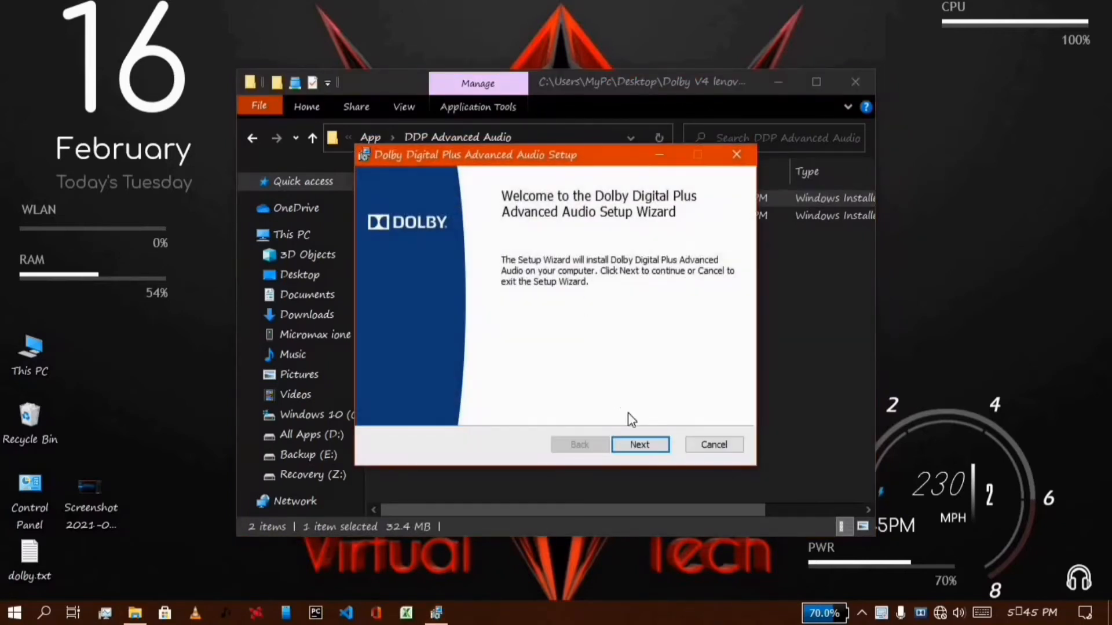
{"action": "left_click", "coordinate": [647, 446]}
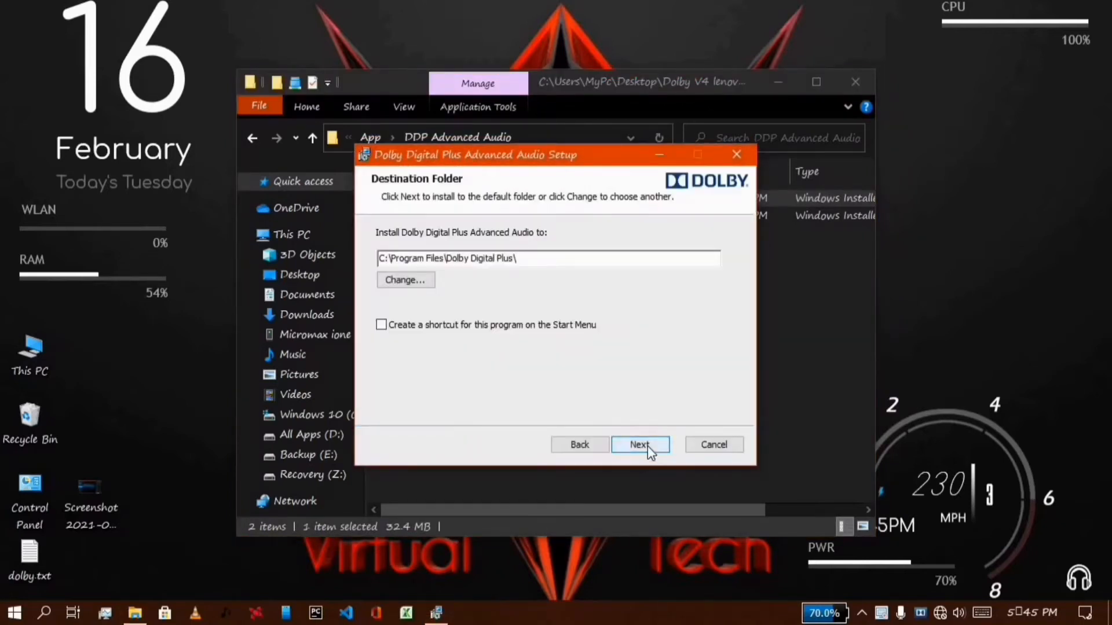
{"action": "left_click", "coordinate": [648, 446]}
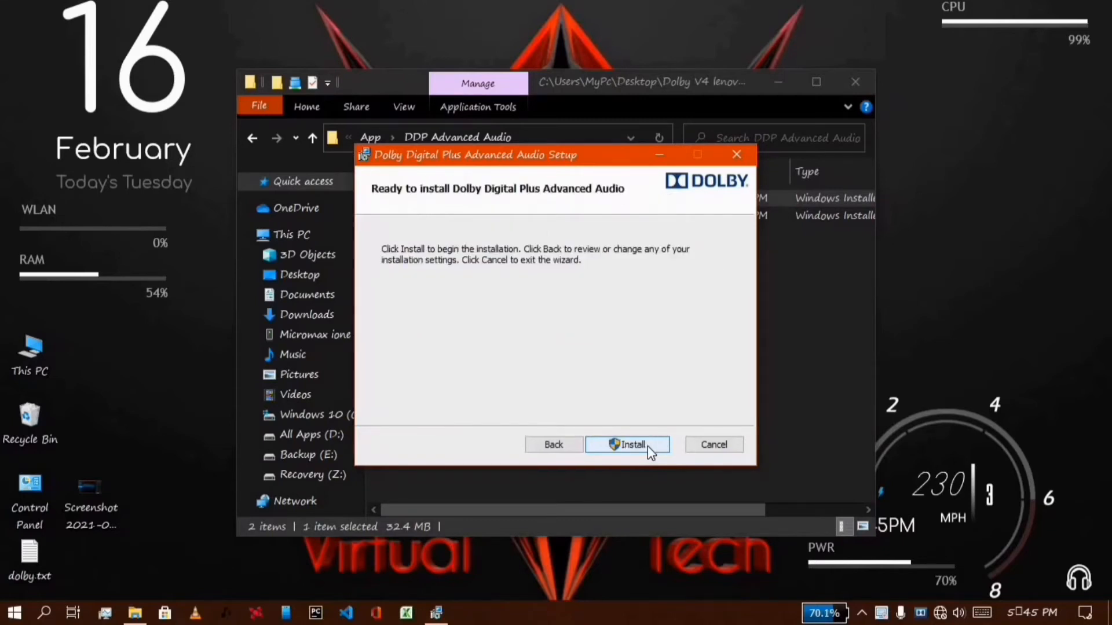
{"action": "left_click", "coordinate": [647, 446]}
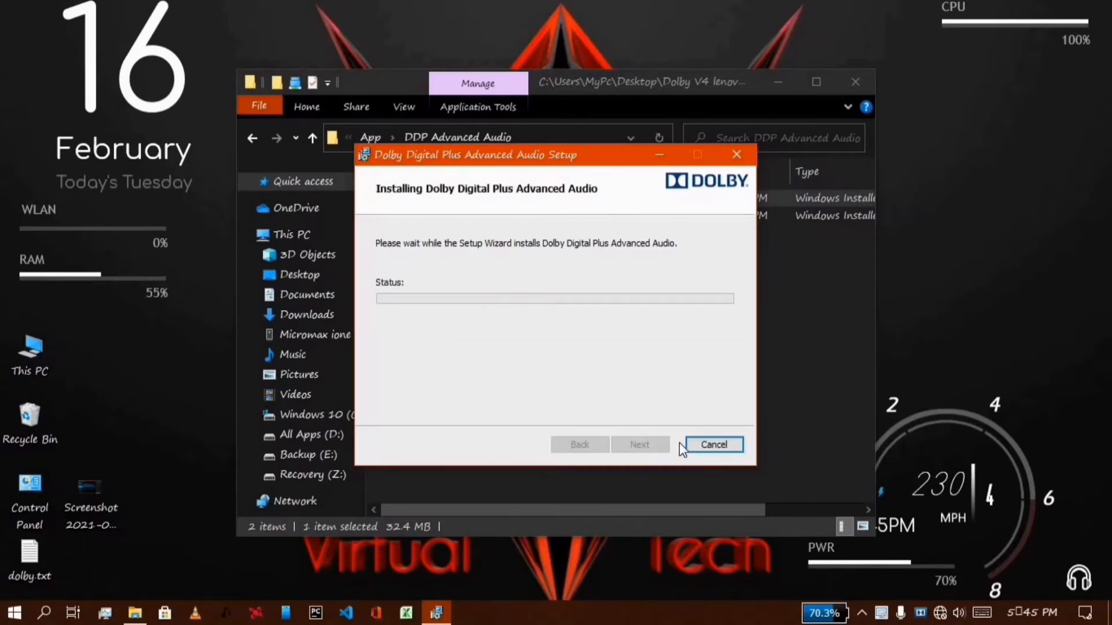
{"action": "left_click", "coordinate": [634, 442]}
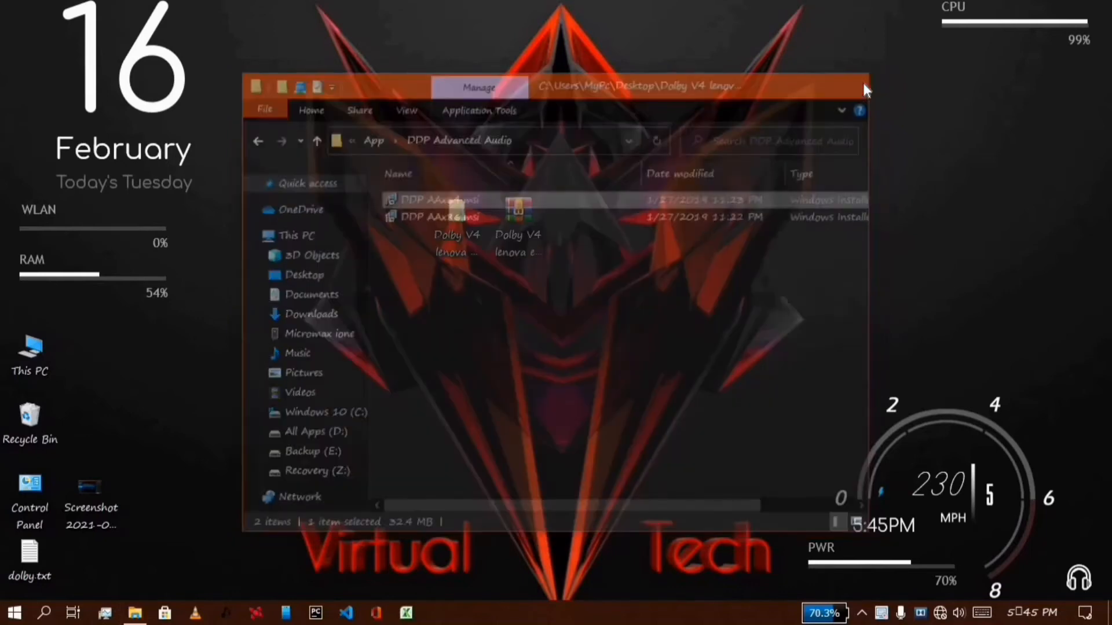
{"action": "left_click", "coordinate": [856, 83]}
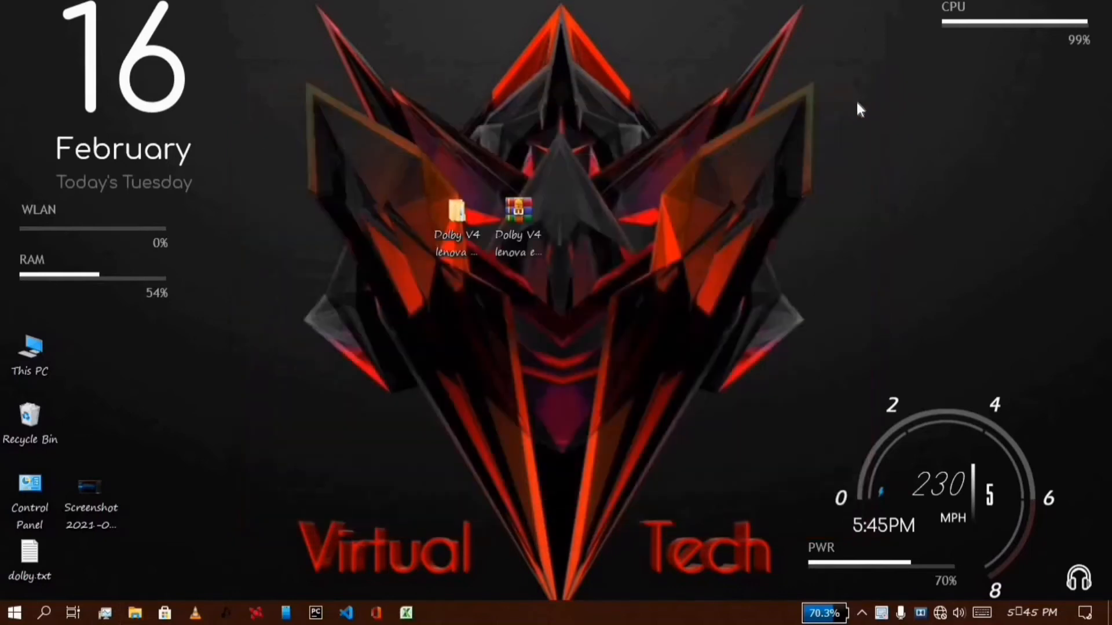
Step: Open the Dolby Digital Plus Profile Editor and move its window toward the upper-left of the desktop
{"action": "right_click", "coordinate": [921, 613]}
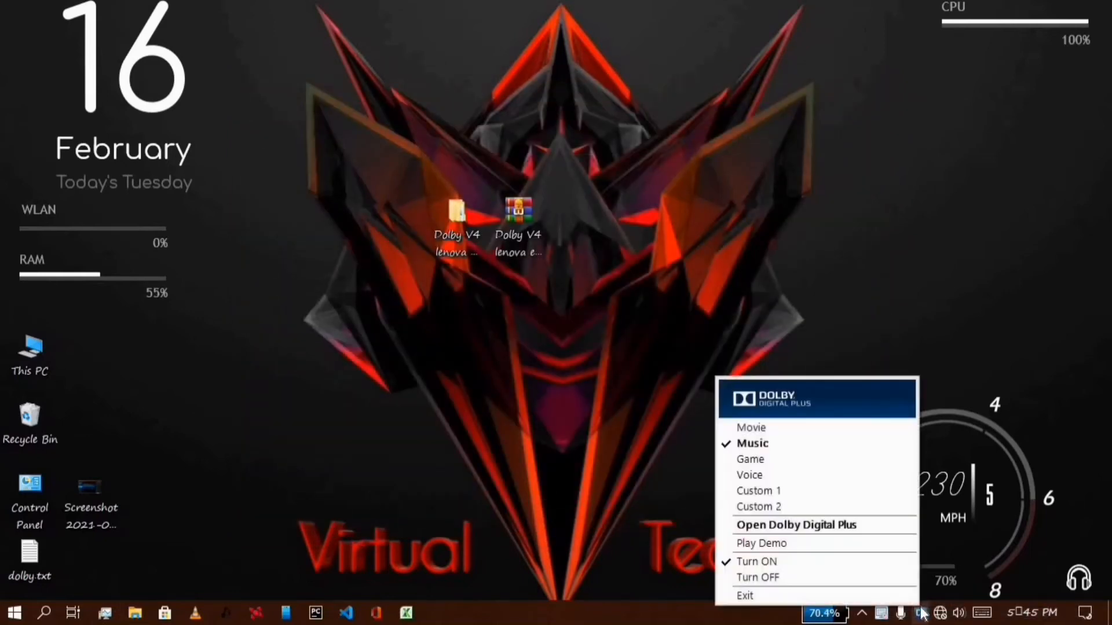
{"action": "left_click", "coordinate": [888, 529]}
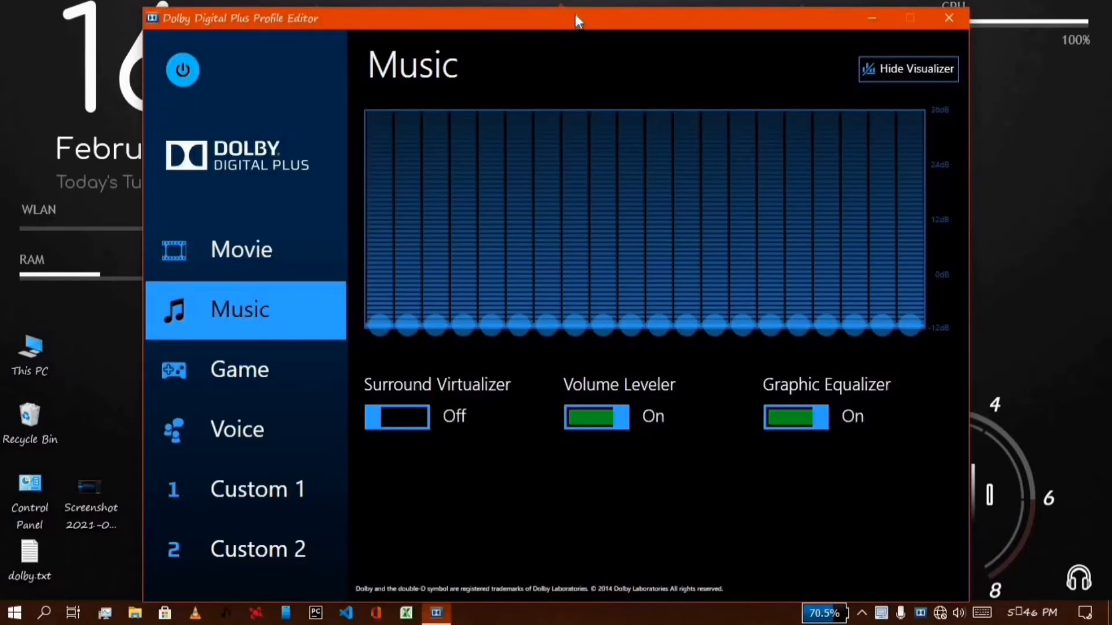
{"action": "left_click_drag", "start_coordinate": [574, 15], "coordinate": [502, 0]}
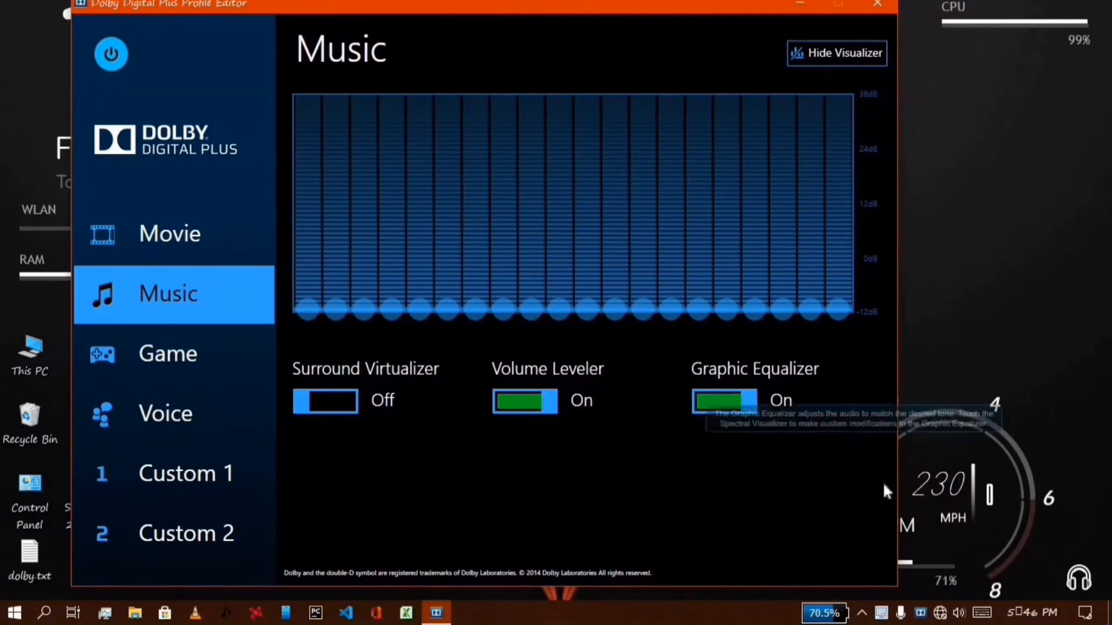
Step: Play the Dolby Digital Plus demo video and close it after checking the sound effect
{"action": "right_click", "coordinate": [920, 612]}
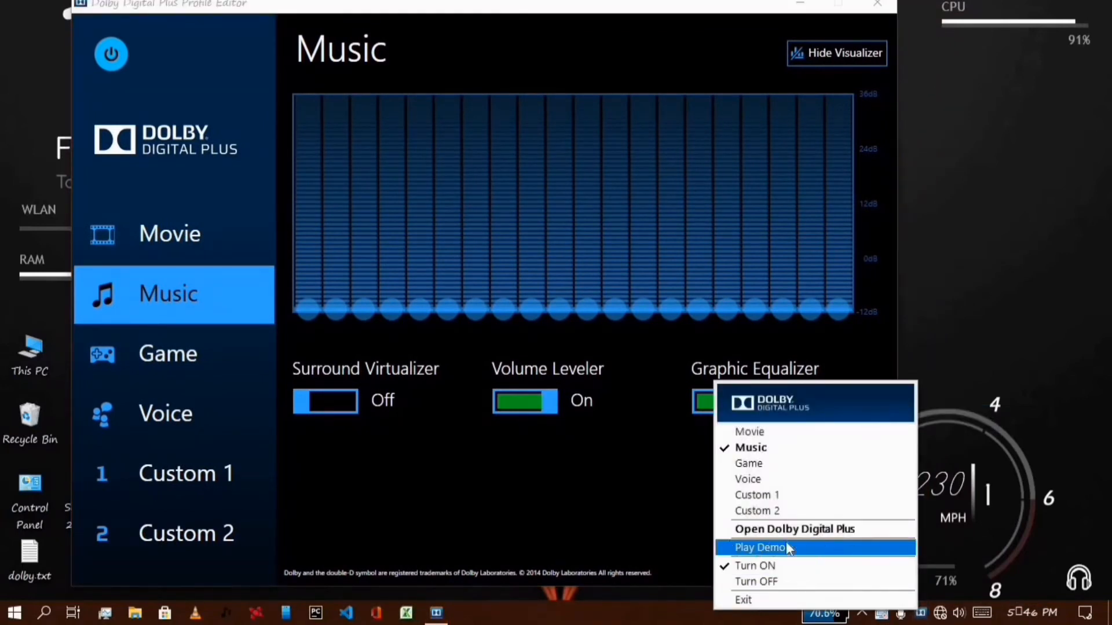
{"action": "left_click", "coordinate": [811, 547]}
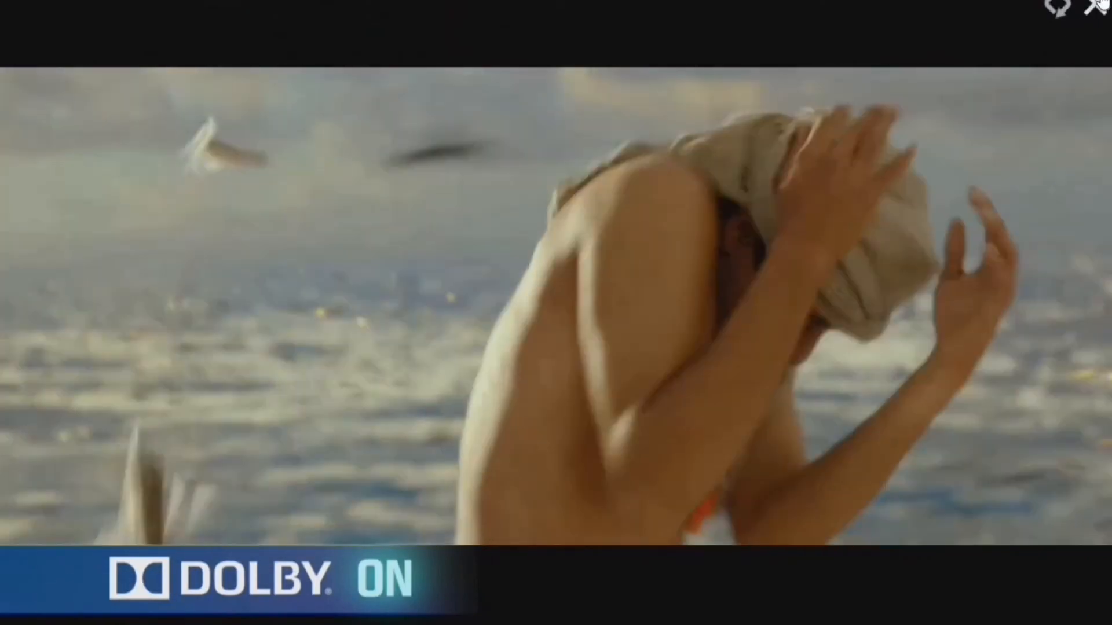
{"action": "left_click", "coordinate": [1095, 7]}
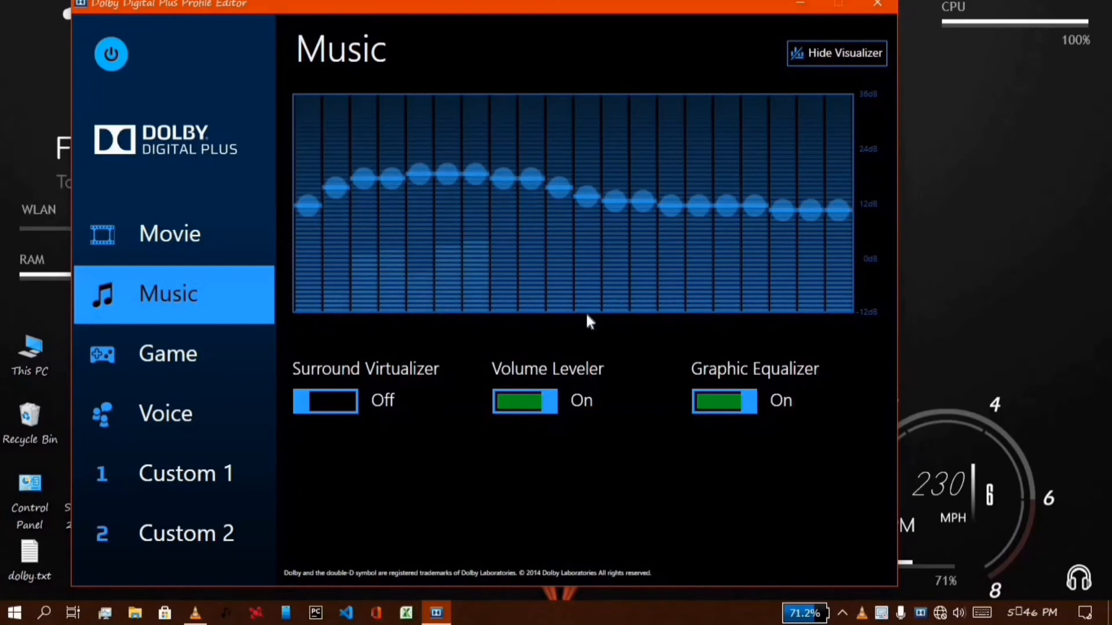
Step: Switch to VLC media player, skip ahead in videoplayback.mp4, move the player aside and minimize it while the track plays
{"action": "left_click", "coordinate": [195, 613]}
{"action": "left_click_drag", "start_coordinate": [531, 147], "coordinate": [796, 15]}
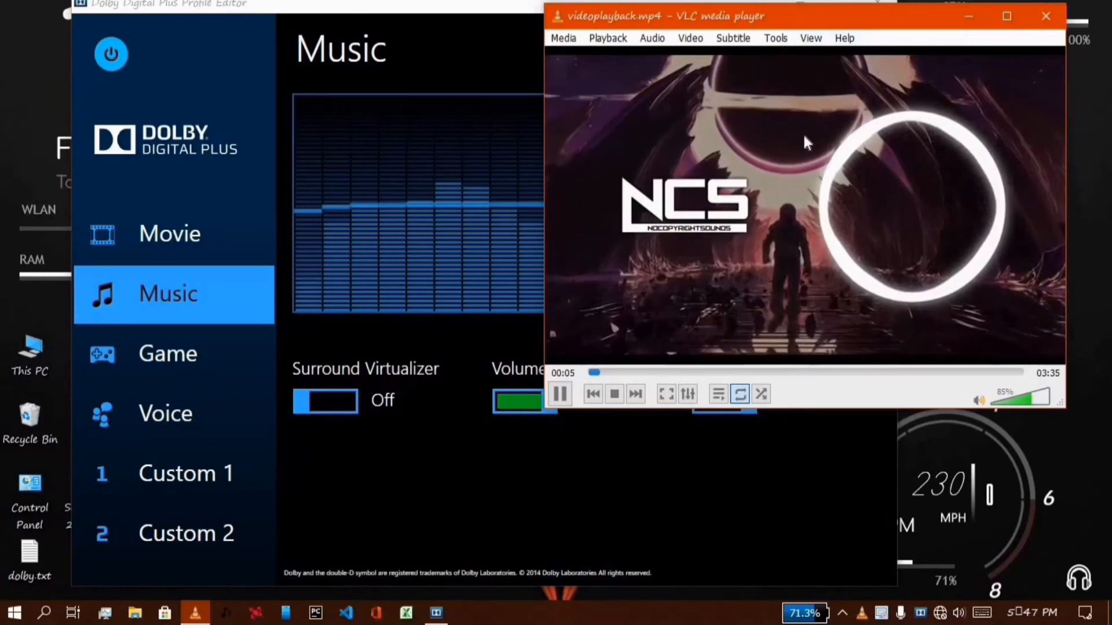
{"action": "left_click", "coordinate": [616, 373]}
{"action": "left_click_drag", "start_coordinate": [765, 16], "coordinate": [881, 26]}
{"action": "left_click", "coordinate": [1021, 16]}
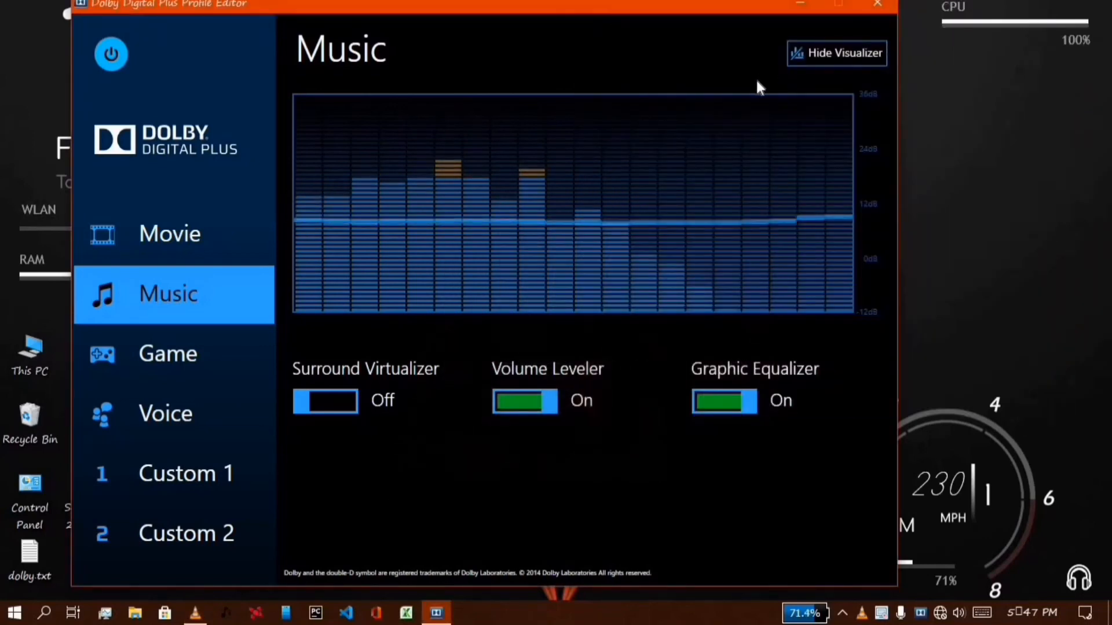
Step: Raise the system volume to 82 while the Music profile is active
{"action": "key", "text": "XF86AudioRaiseVolume"}
{"action": "key", "text": "XF86AudioRaiseVolume"}
{"action": "key", "text": "XF86AudioRaiseVolume"}
{"action": "key", "text": "XF86AudioRaiseVolume"}
{"action": "key", "text": "XF86AudioRaiseVolume"}
{"action": "key", "text": "XF86AudioRaiseVolume"}
{"action": "key", "text": "XF86AudioRaiseVolume"}
{"action": "key", "text": "XF86AudioRaiseVolume"}
{"action": "key", "text": "XF86AudioRaiseVolume"}
{"action": "key", "text": "XF86AudioRaiseVolume"}
{"action": "key", "text": "XF86AudioRaiseVolume"}
{"action": "key", "text": "XF86AudioRaiseVolume"}
{"action": "key", "text": "XF86AudioRaiseVolume"}
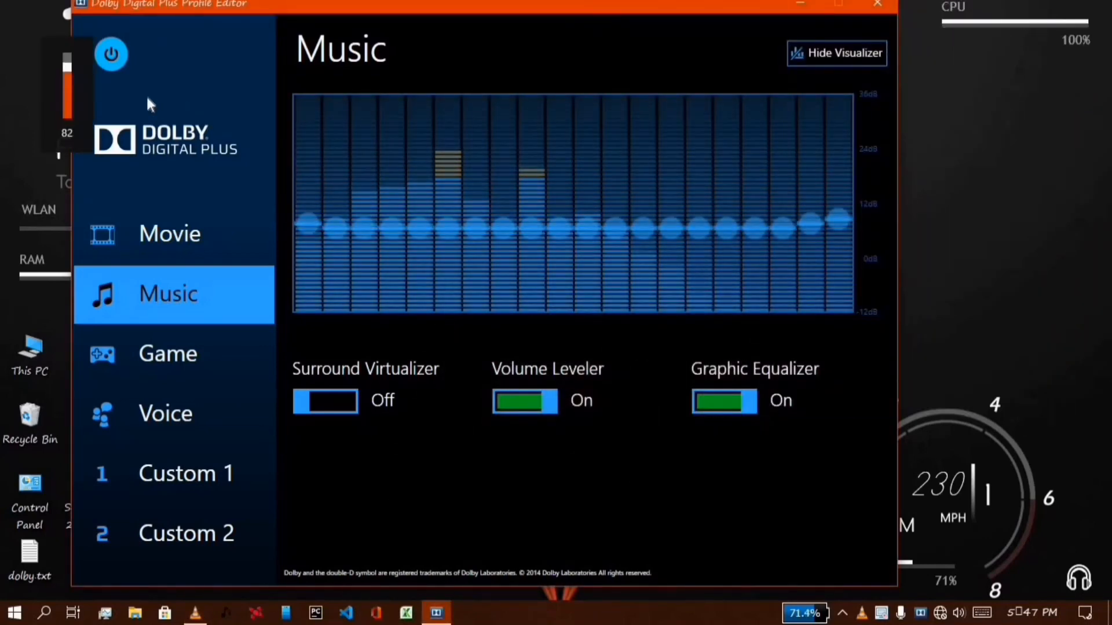
Step: Switch to the Movie profile and toggle the Surround Virtualizer and Volume Leveler off and back on
{"action": "left_click", "coordinate": [196, 251]}
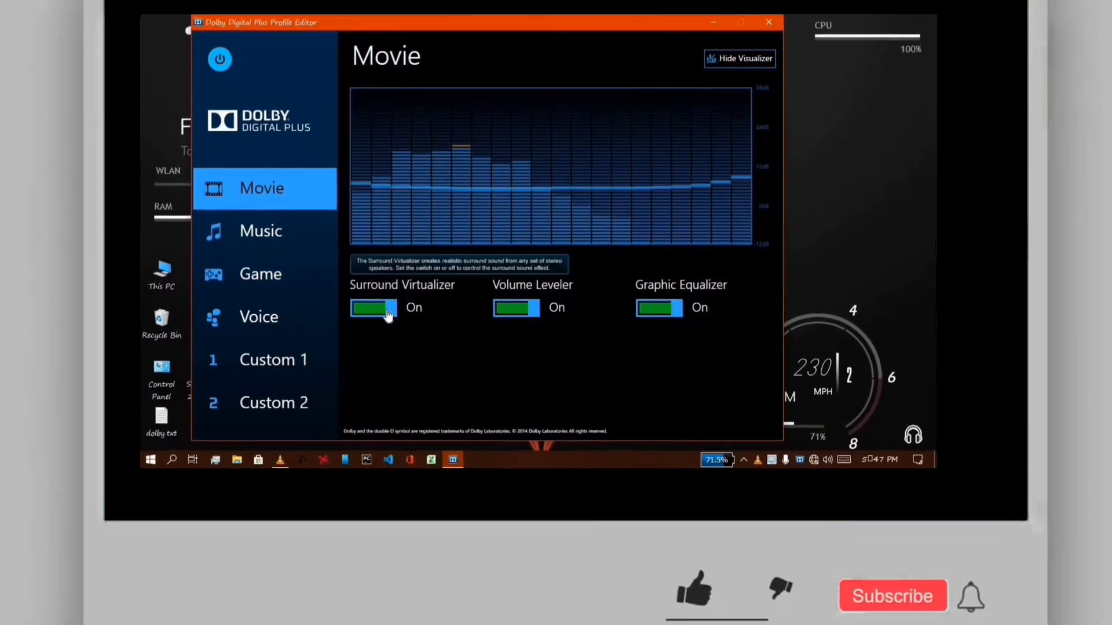
{"action": "left_click", "coordinate": [346, 402]}
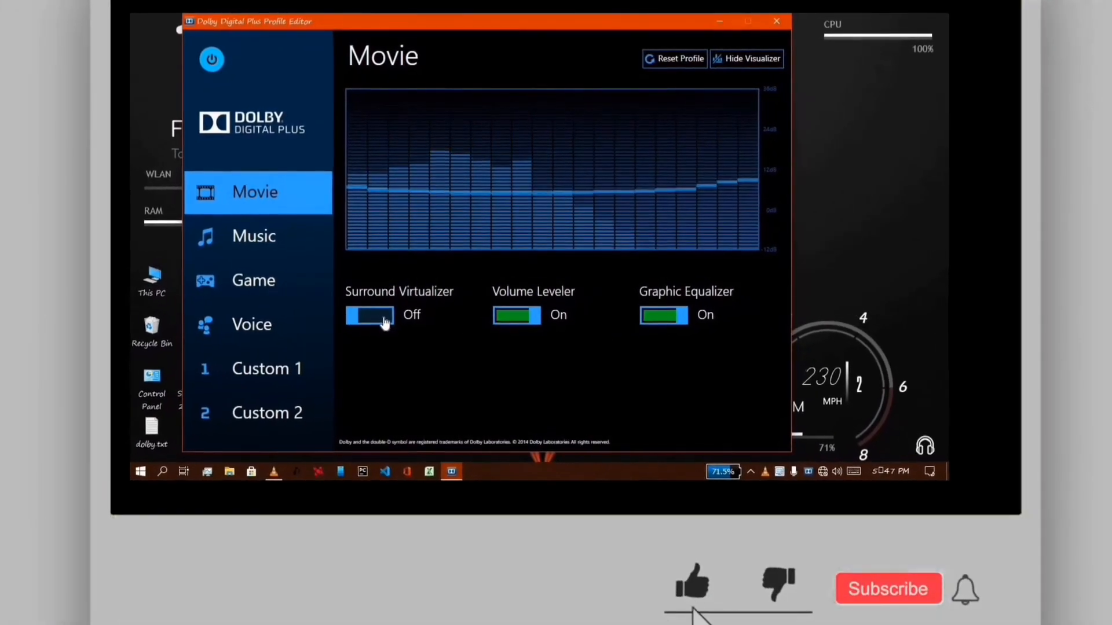
{"action": "left_click", "coordinate": [385, 316]}
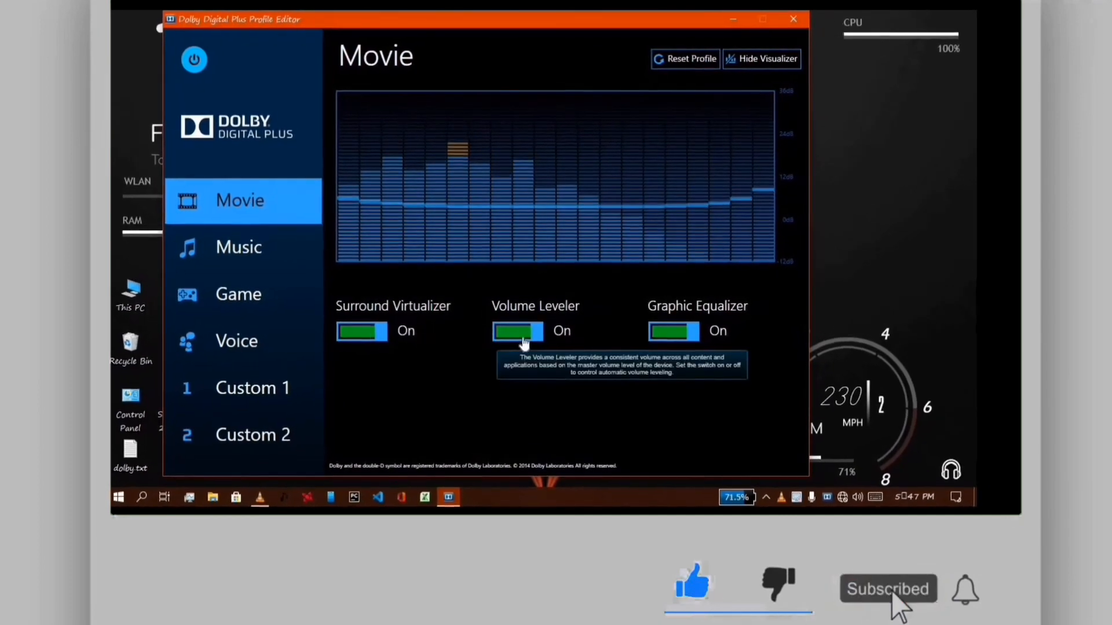
{"action": "left_click", "coordinate": [530, 333]}
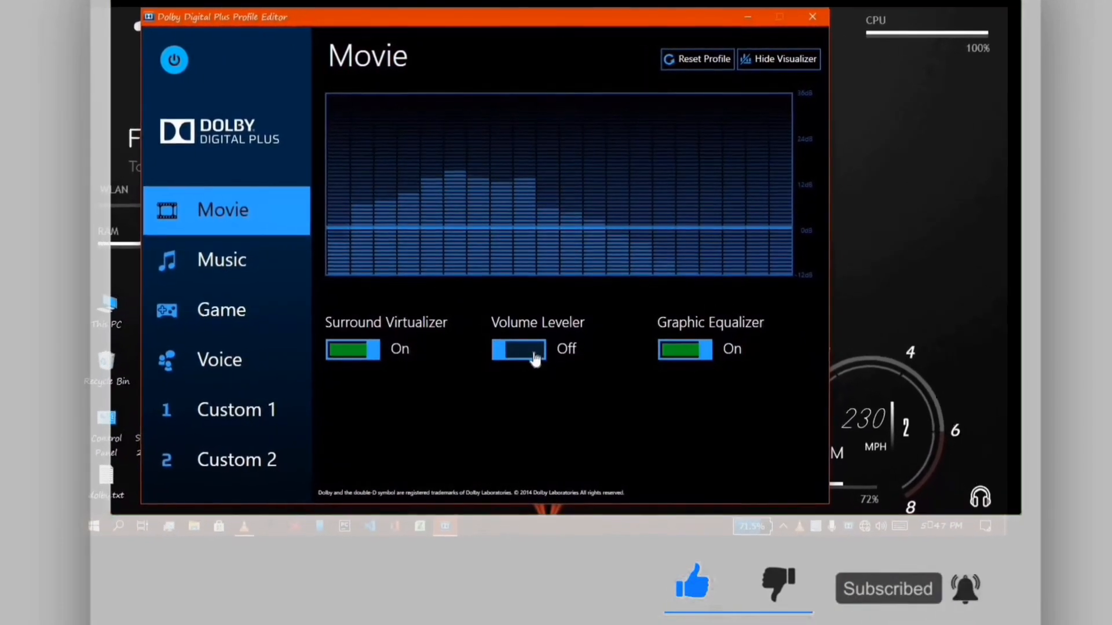
{"action": "left_click", "coordinate": [532, 348]}
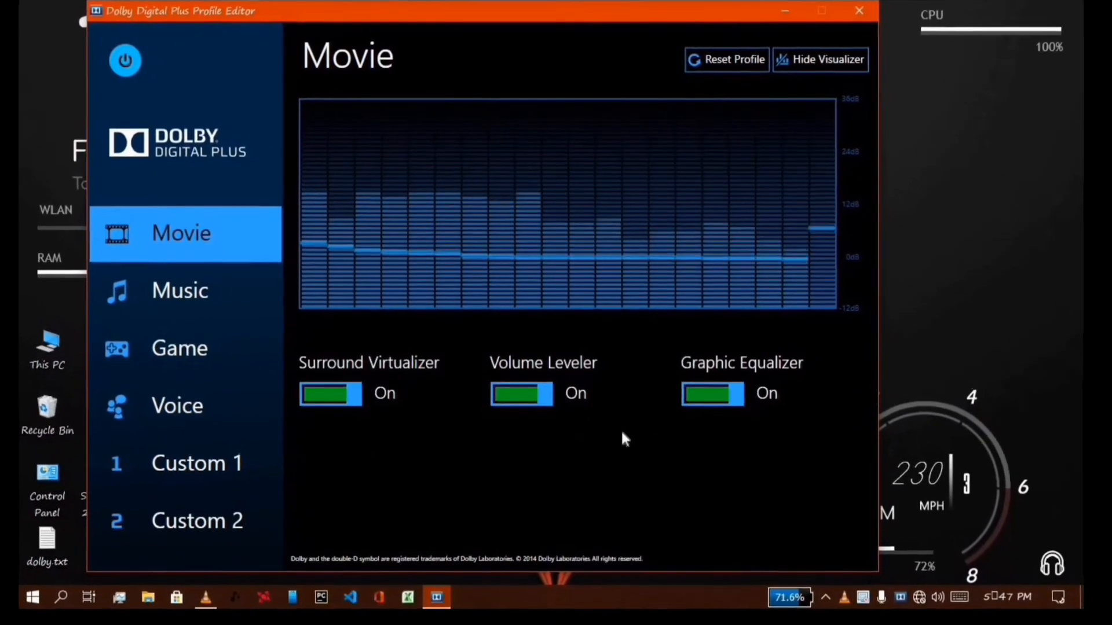
Step: Close the Dolby Digital Plus Profile Editor and the VLC media player playing videoplayback.mp4
{"action": "left_click_drag", "start_coordinate": [493, 9], "coordinate": [425, 12]}
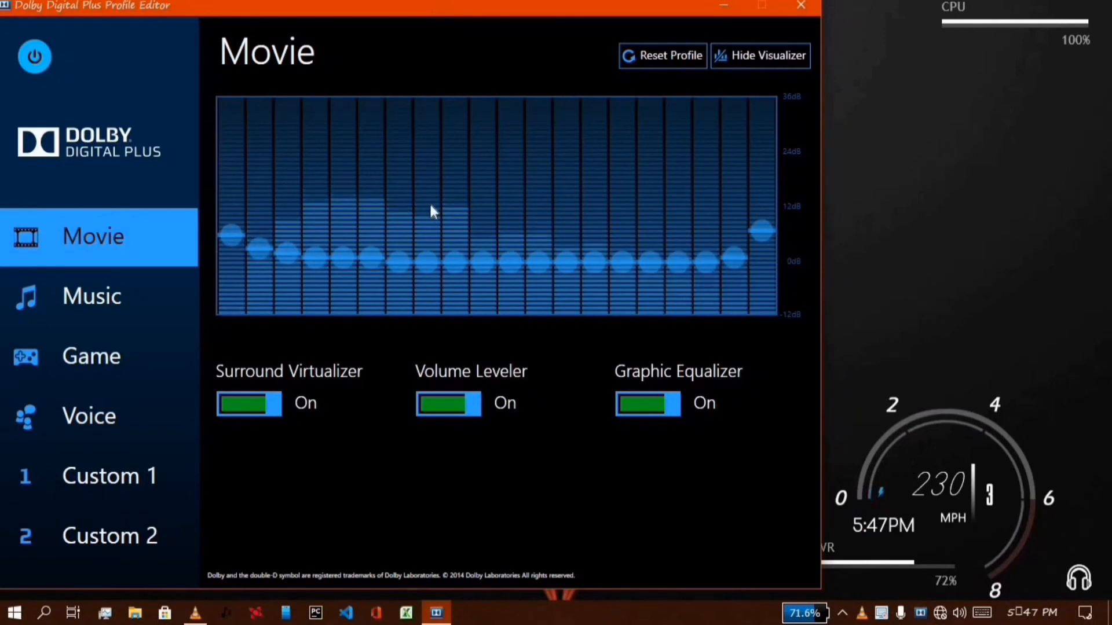
{"action": "left_click", "coordinate": [802, 7]}
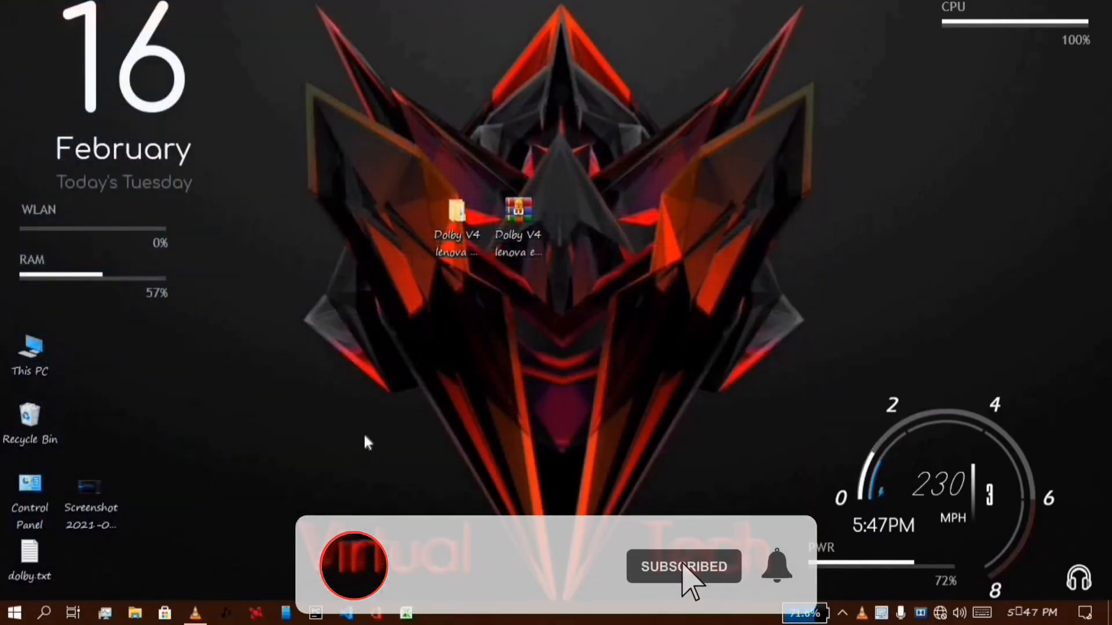
{"action": "left_click", "coordinate": [195, 613]}
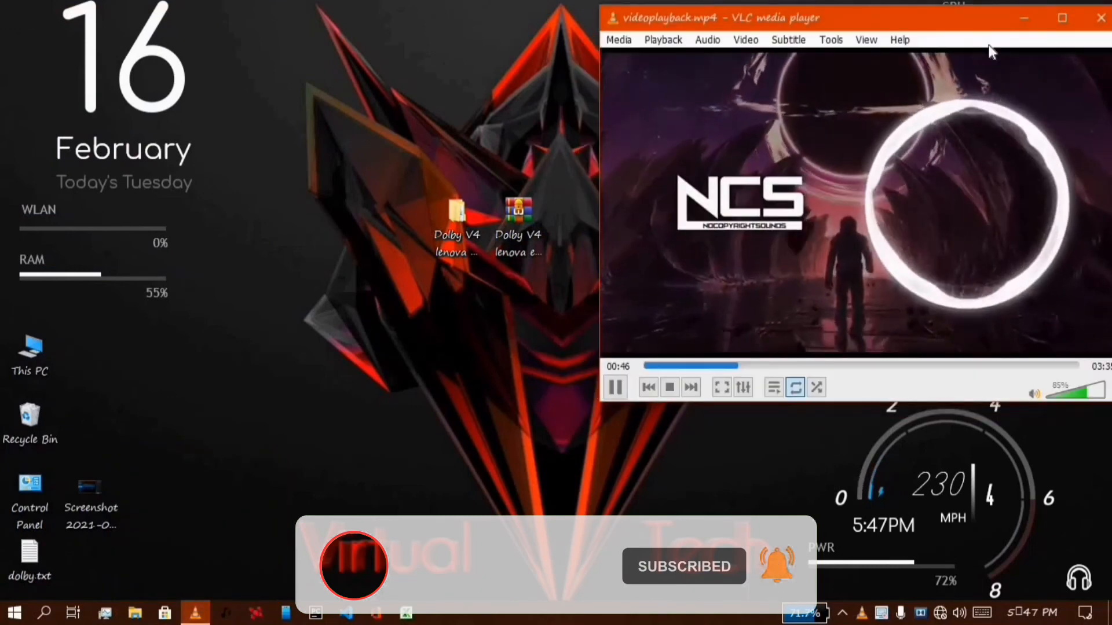
{"action": "left_click", "coordinate": [1101, 19]}
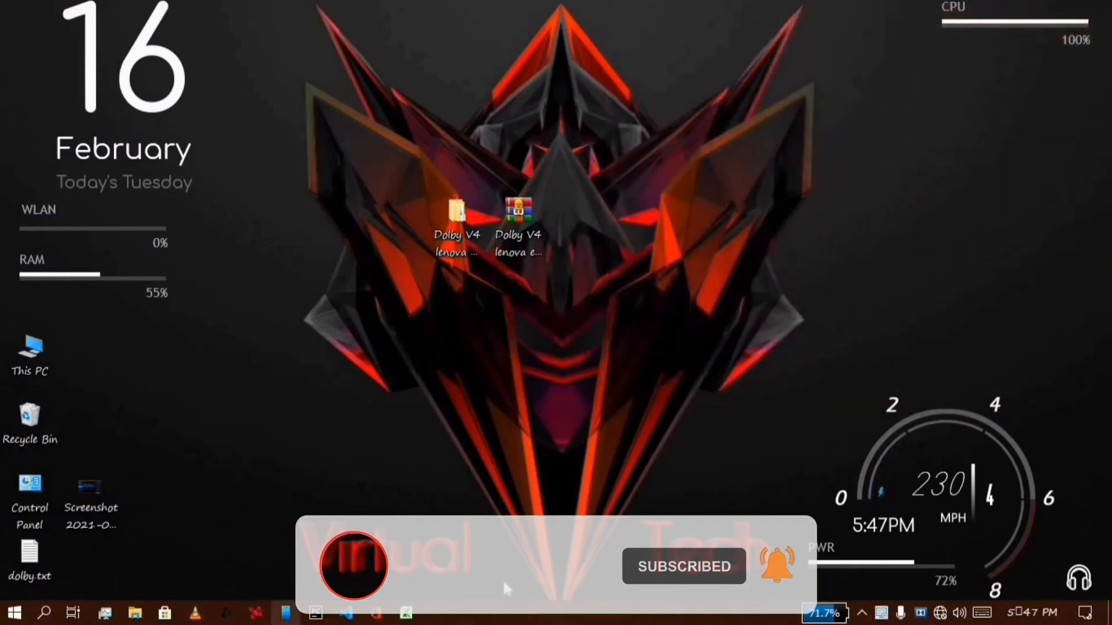